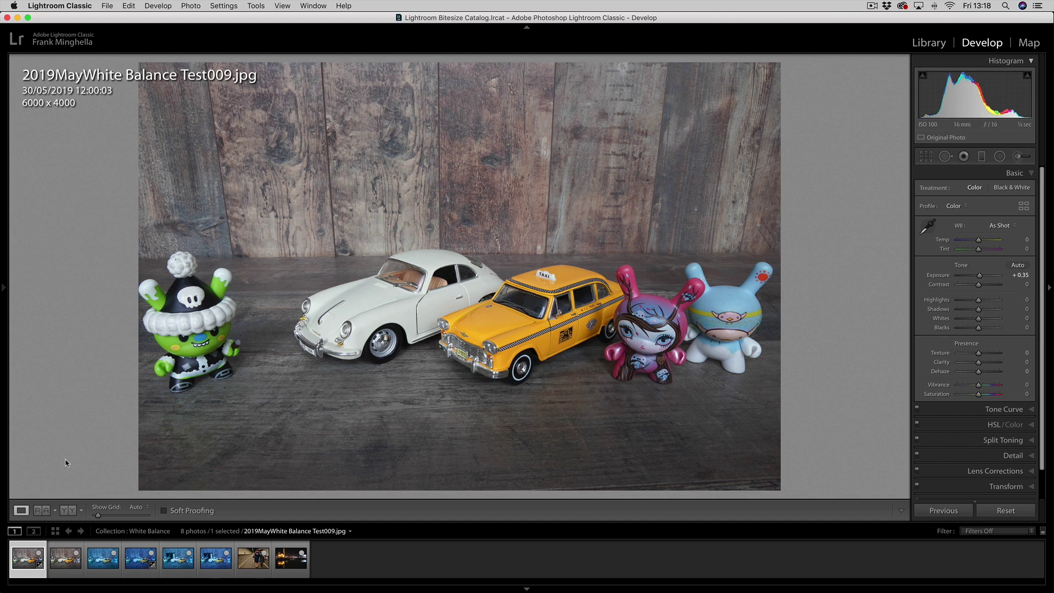
Load 2019MayWhite Balance Test007.arw from the Filmstrip into Develop
left_click(62, 557)
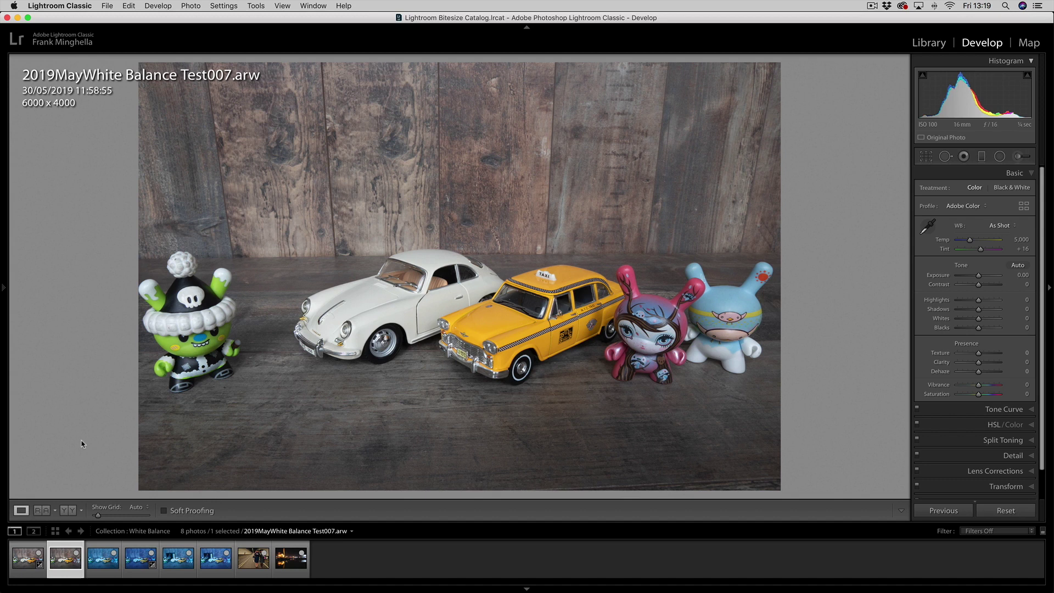
Switch to Test008.arw and apply Auto white balance (Temp 5,100, Tint +11)
left_click(100, 557)
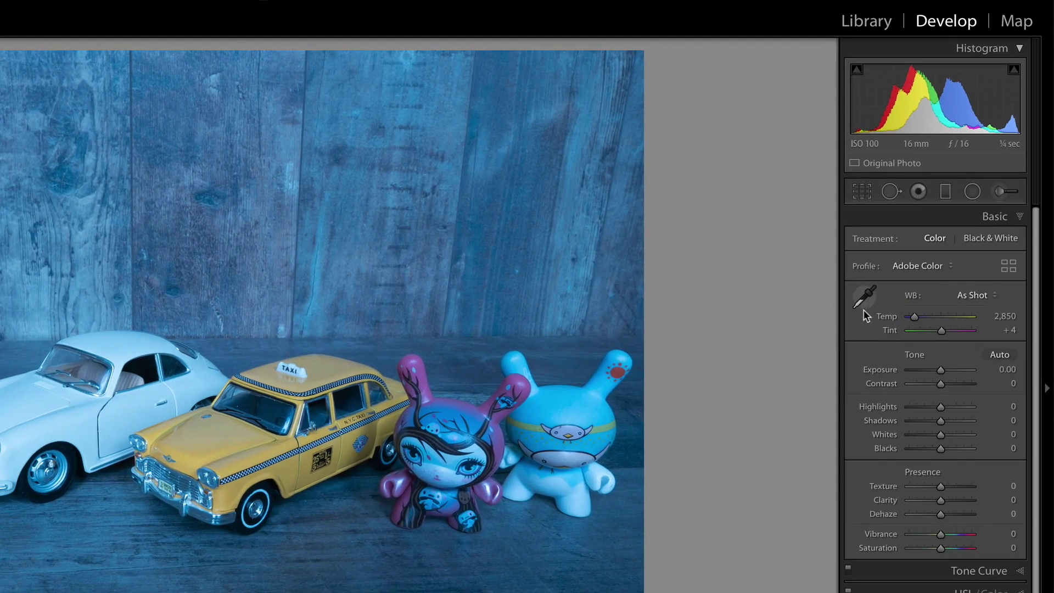
left_click(984, 298)
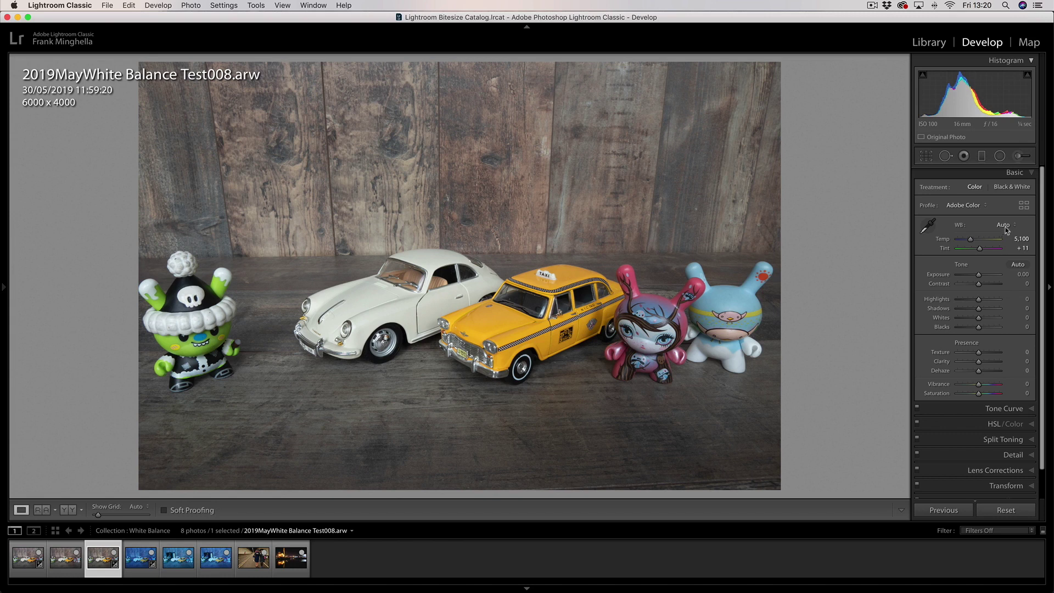
left_click(1004, 226)
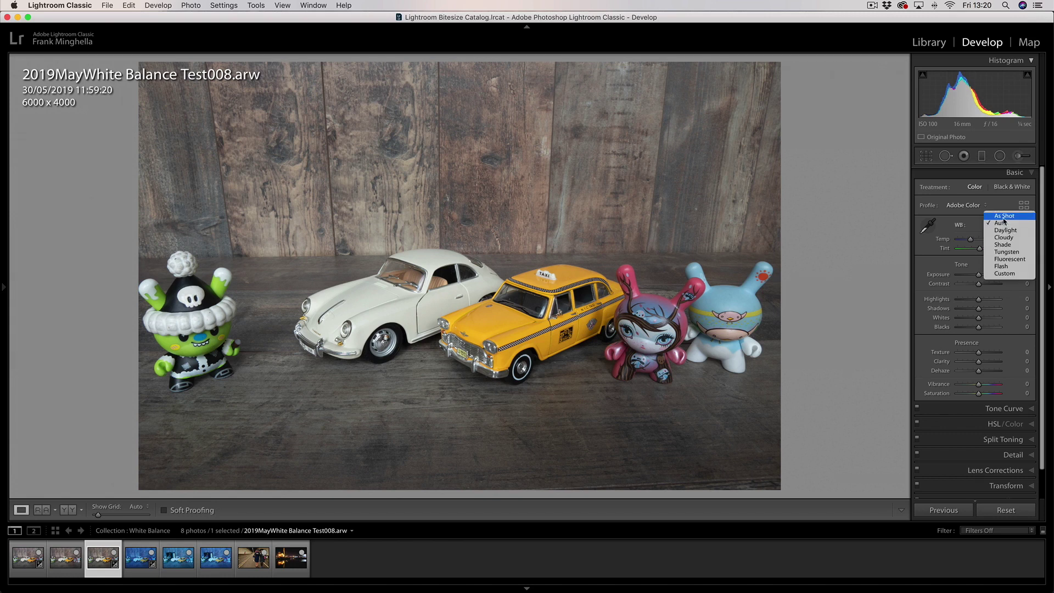
left_click(1004, 217)
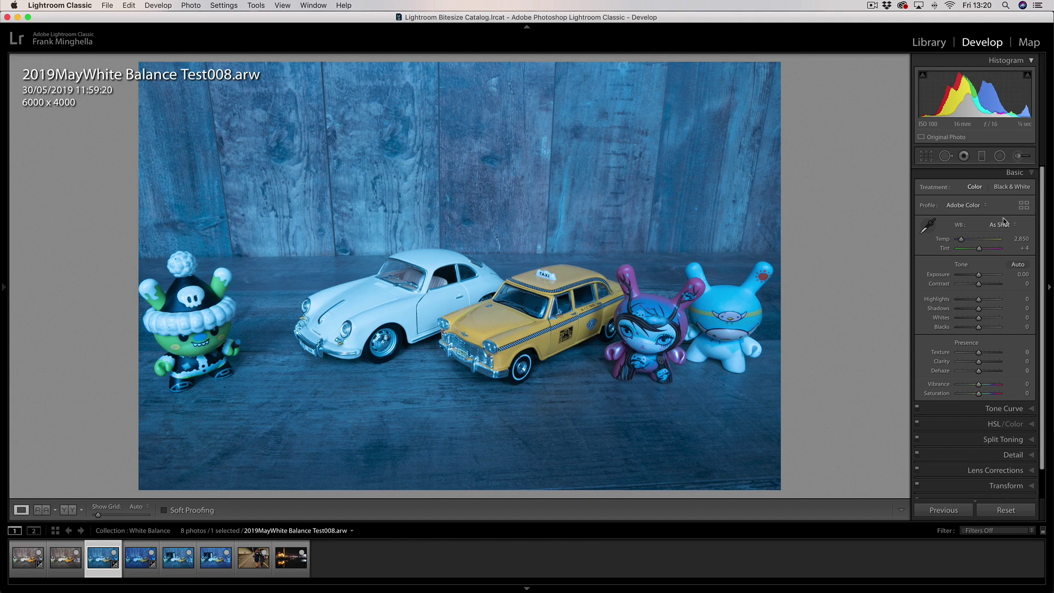
left_click(1000, 226)
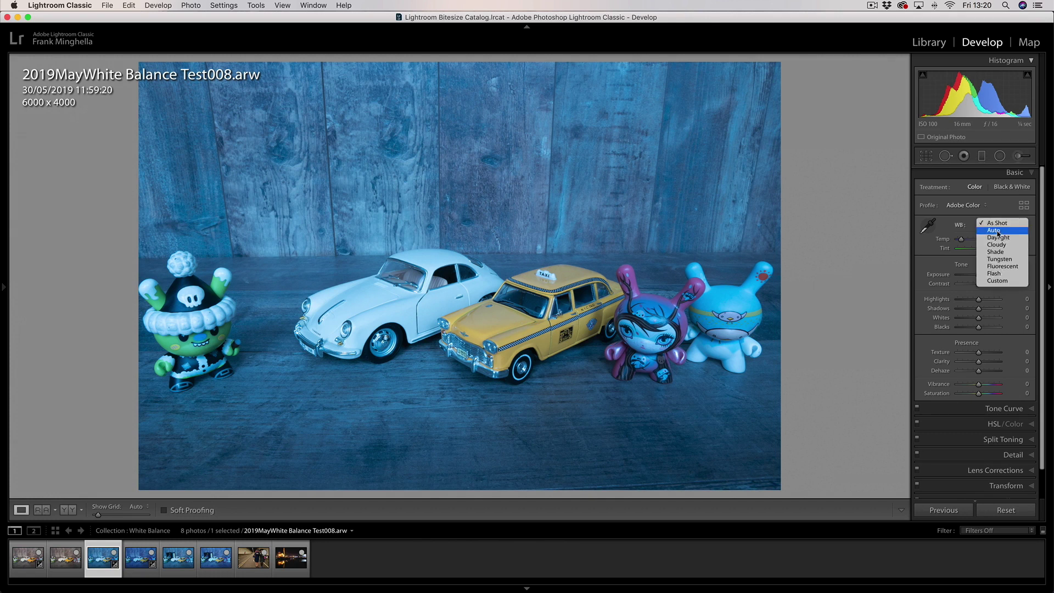
left_click(999, 234)
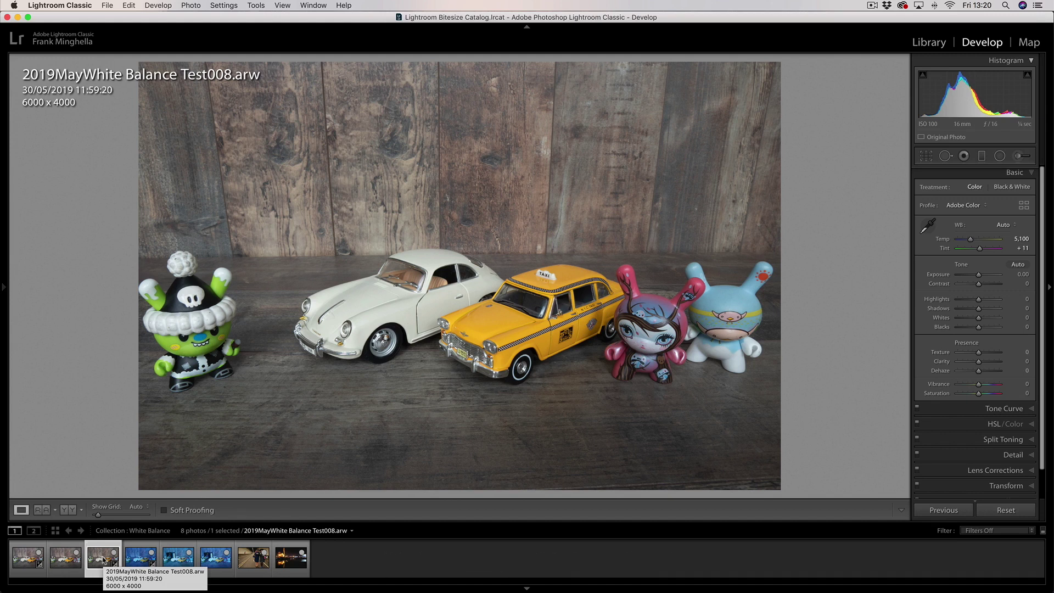
left_click(64, 558)
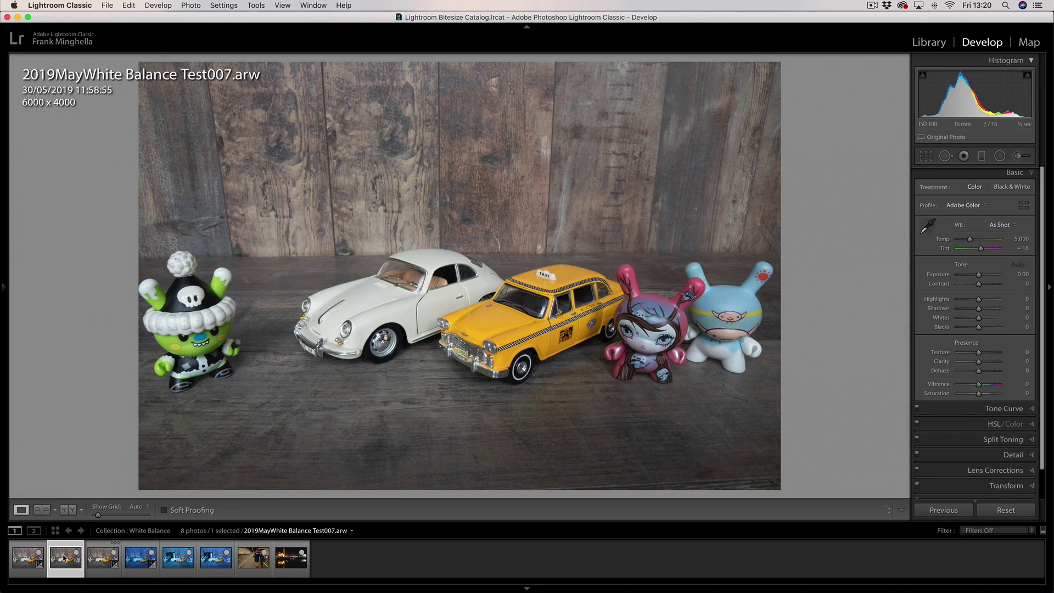
left_click(101, 558)
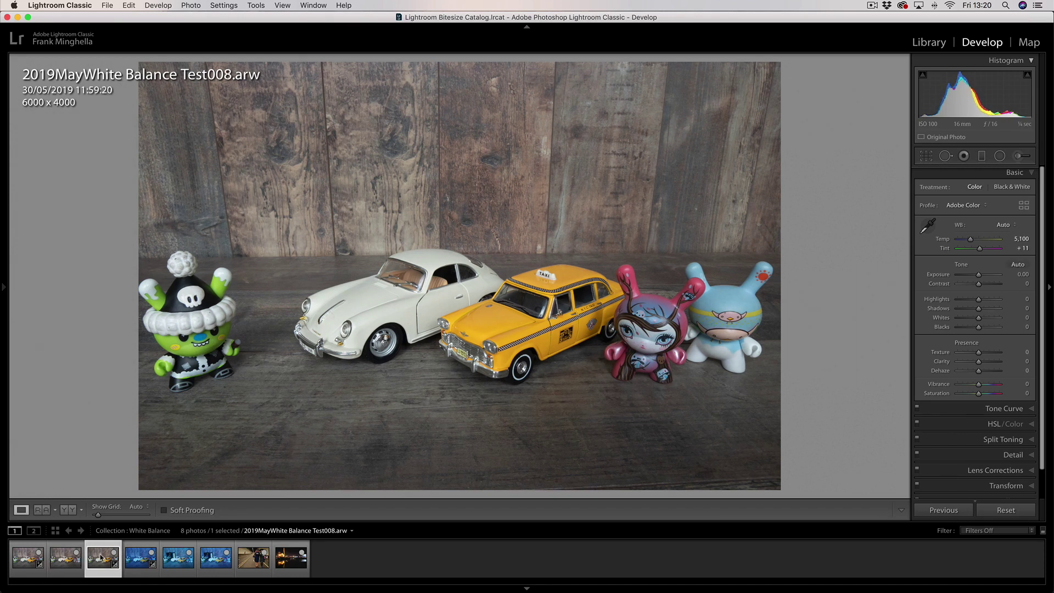
left_click(66, 558)
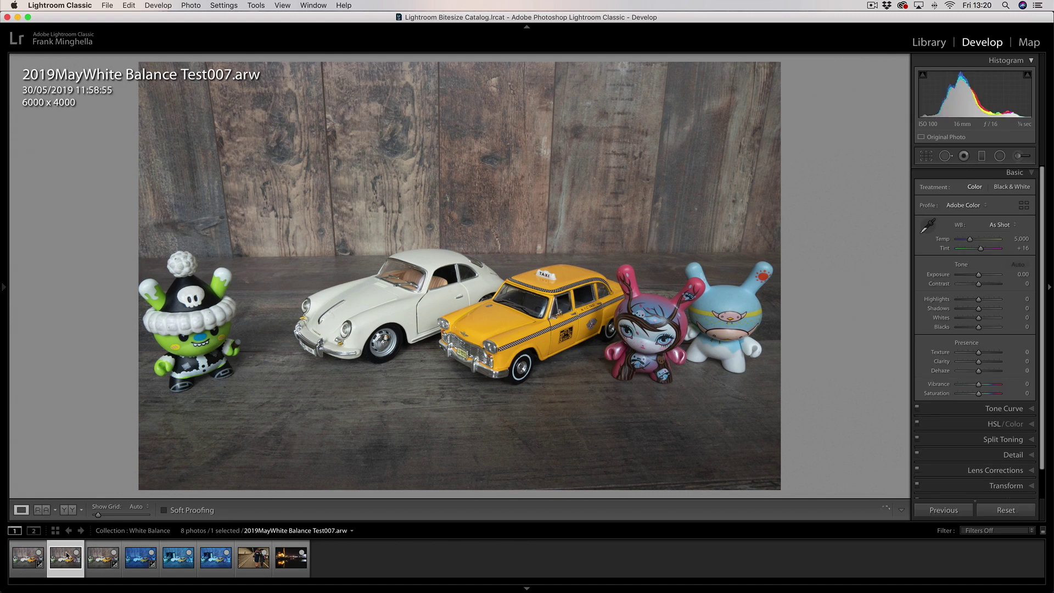
left_click(101, 554)
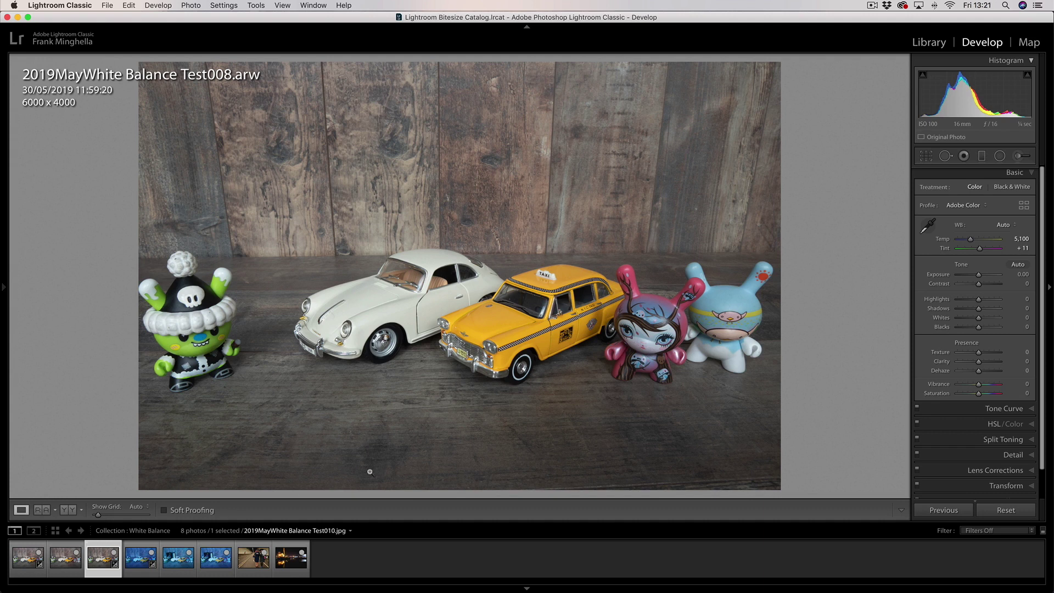
left_click(1003, 225)
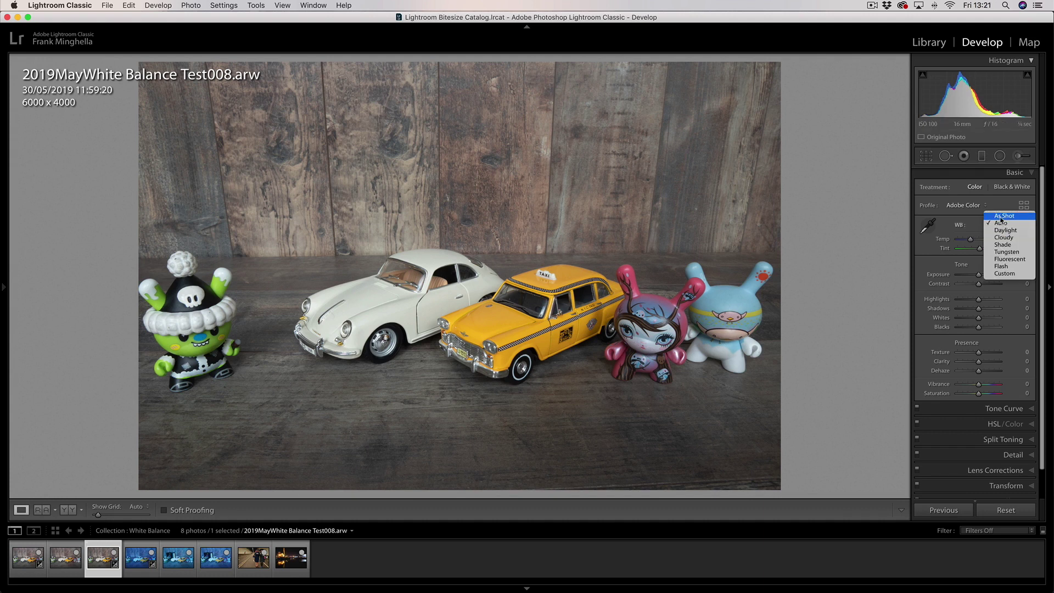
left_click(1001, 217)
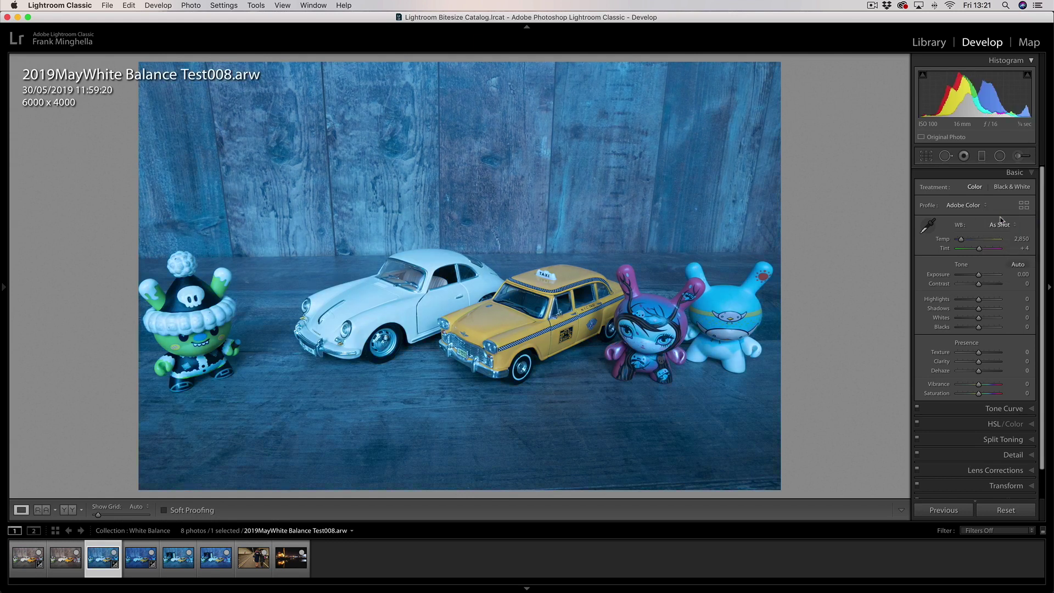
left_click(1001, 224)
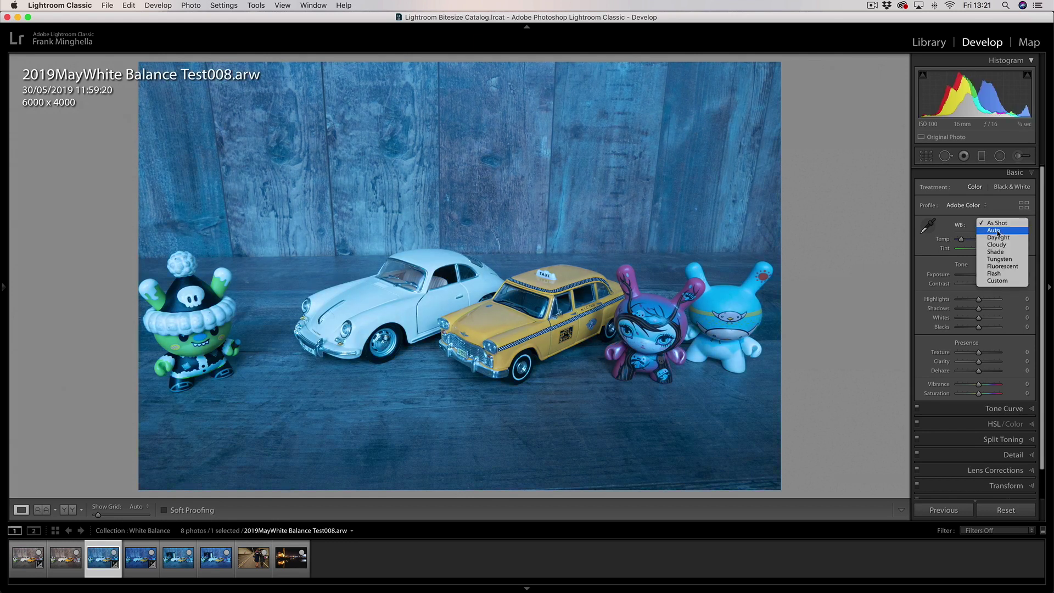
left_click(998, 231)
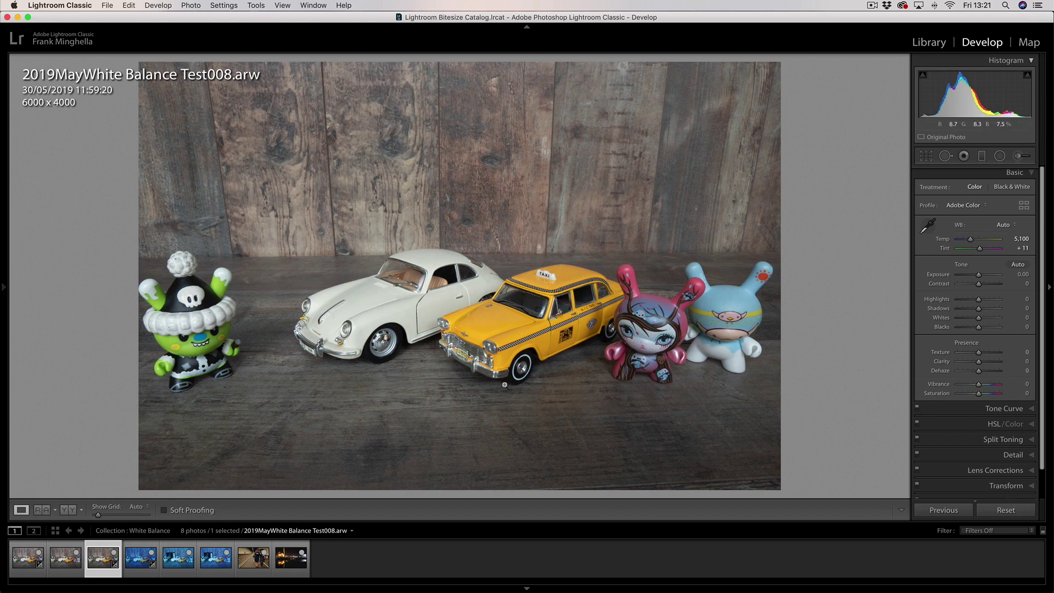
Open Test010.jpg and apply Auto white balance to remove its blue cast
left_click(140, 558)
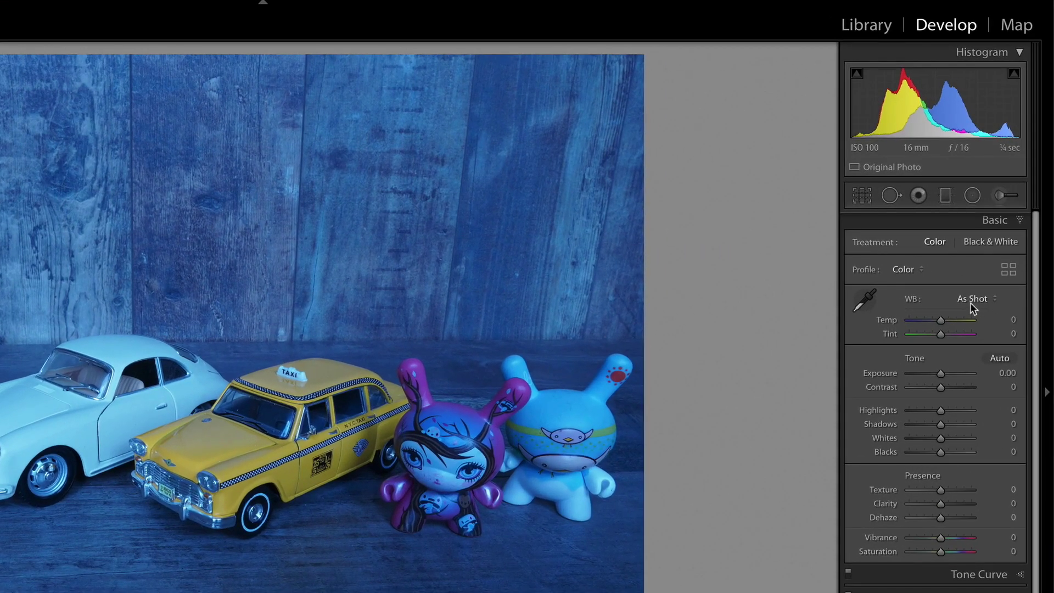
left_click(975, 301)
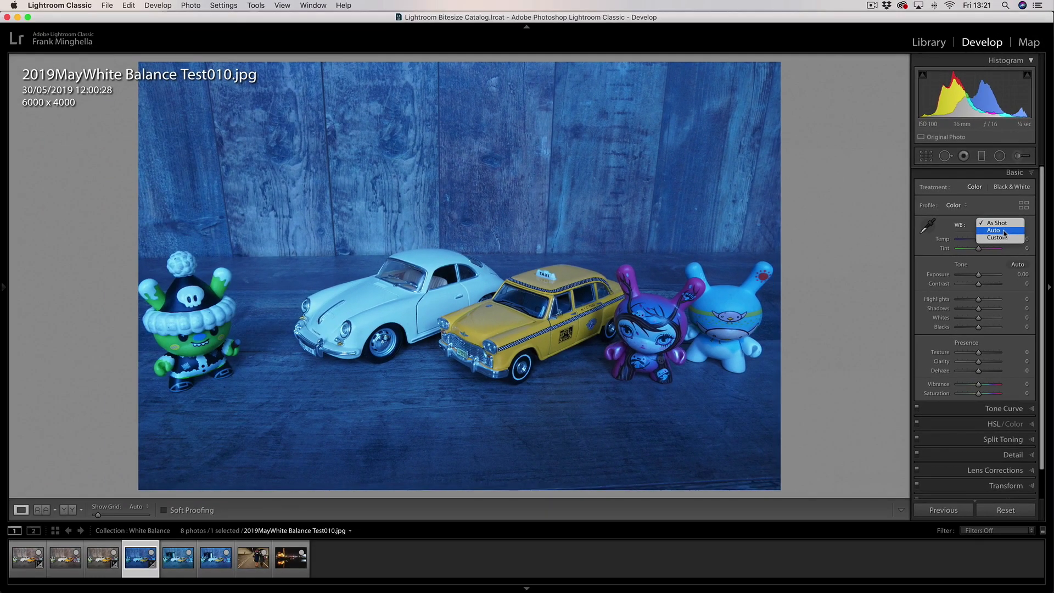
left_click(1005, 230)
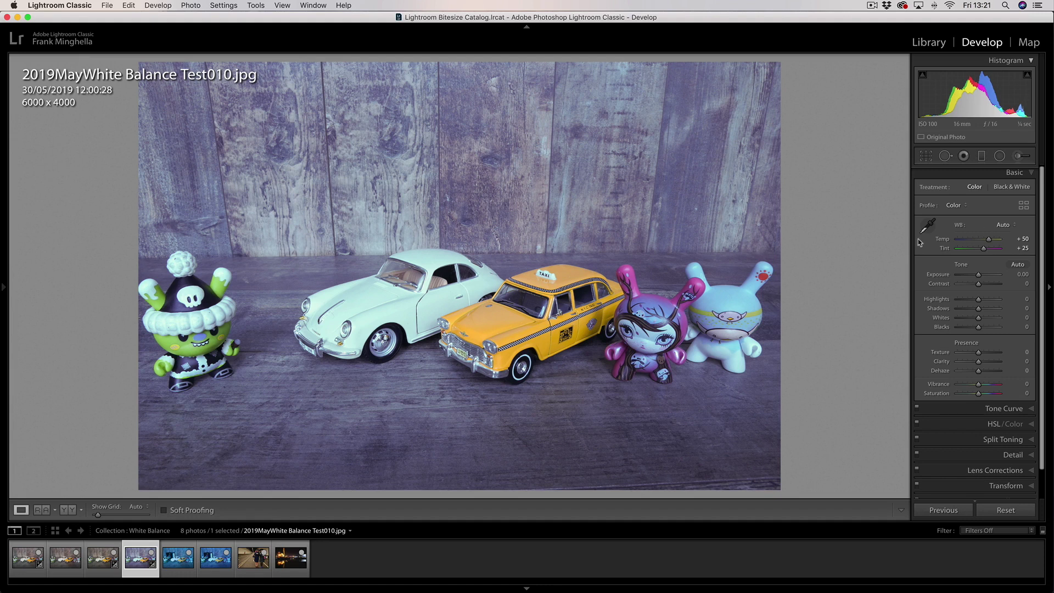
Compare against Test008.arw, then warm Test010.jpg to Temp +72
left_click(103, 557)
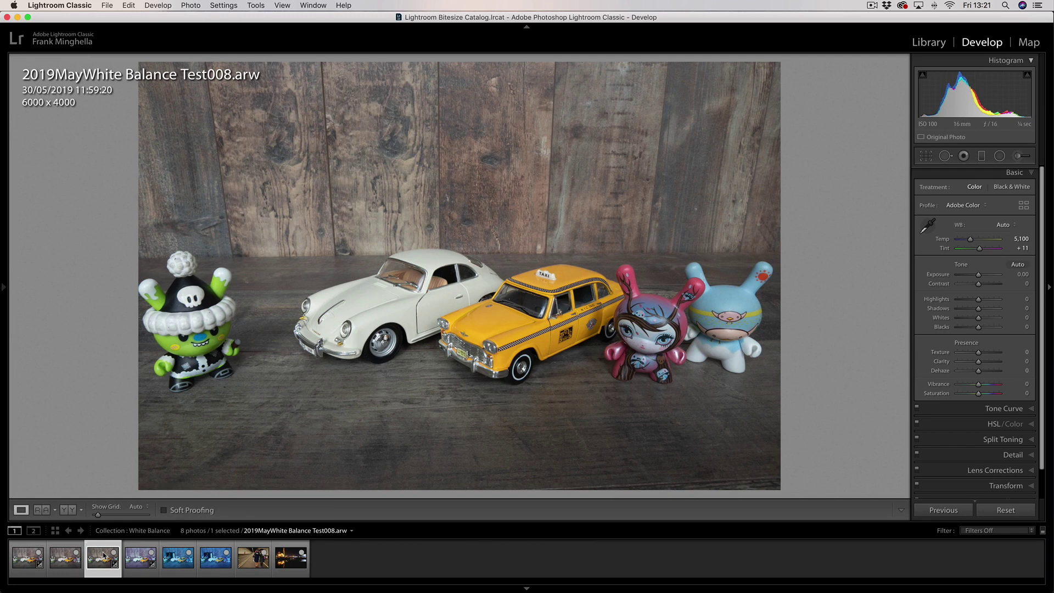
left_click(134, 555)
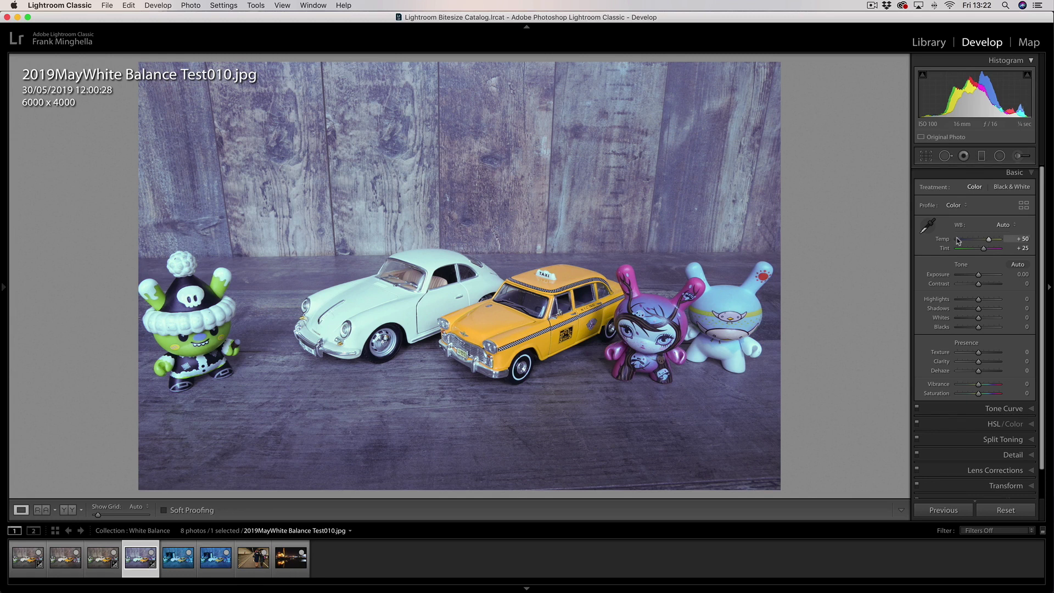
mouse_move(989, 240)
left_mouse_down()
mouse_move(1002, 244)
mouse_move(985, 250)
left_mouse_up()
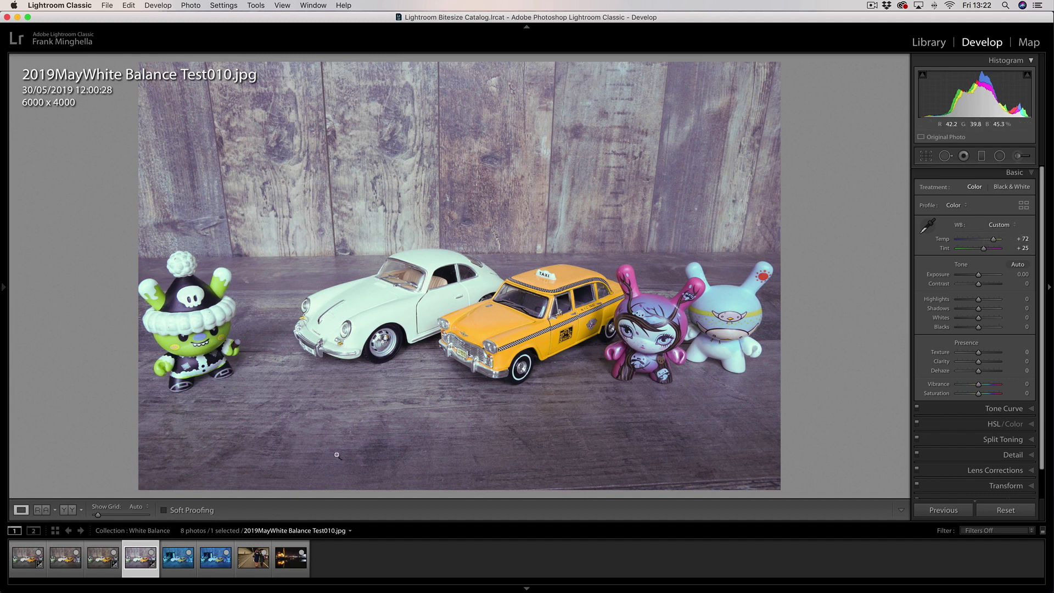
Open Test006.arw, preview Auto white balance, then revert to As Shot (Temp 2,850, Tint +4)
left_click(179, 555)
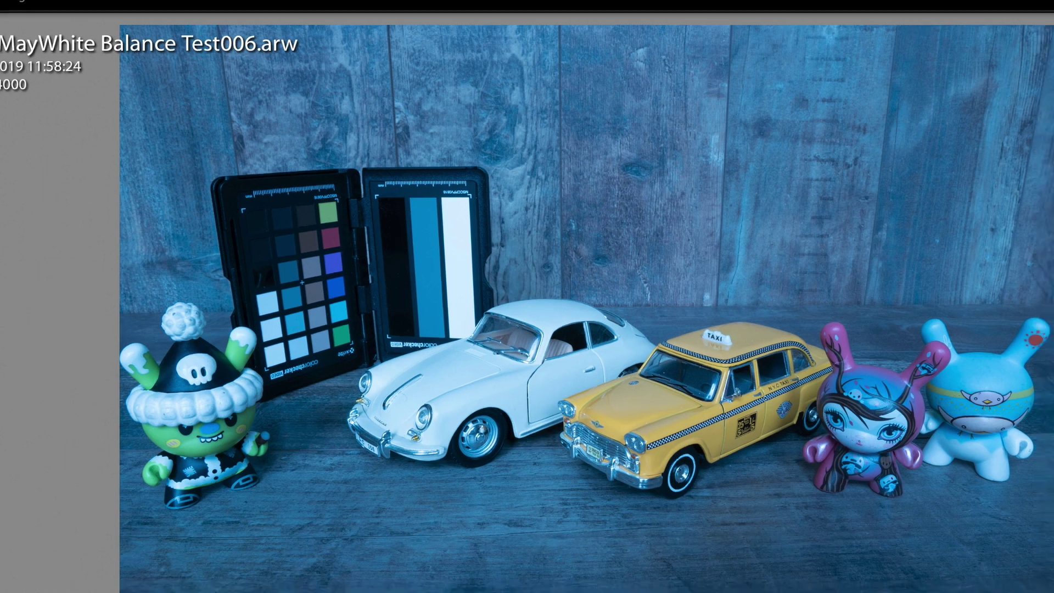
left_click(997, 225)
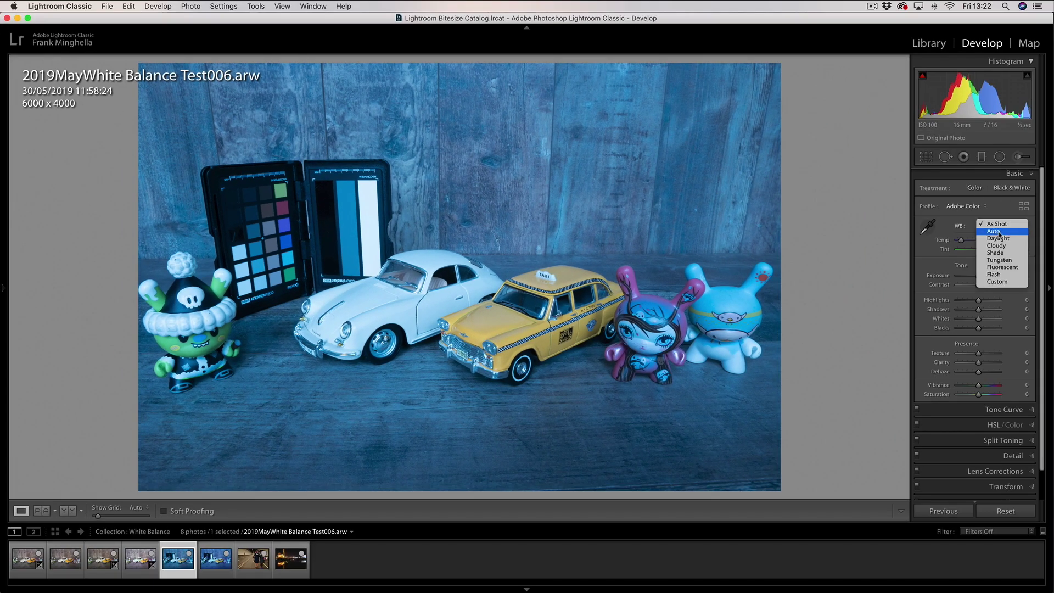
left_click(997, 232)
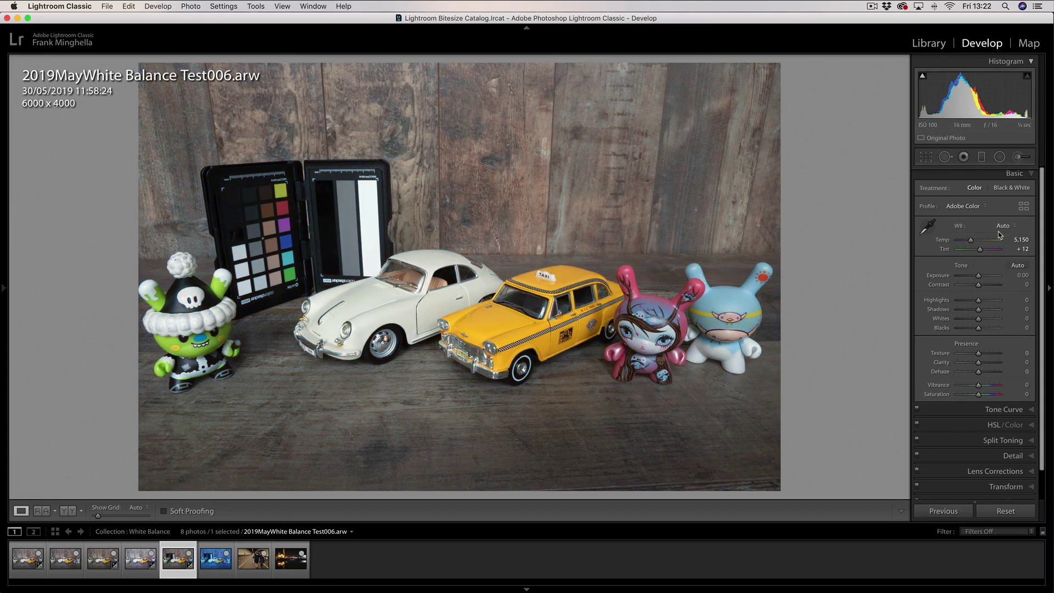
left_click(1003, 226)
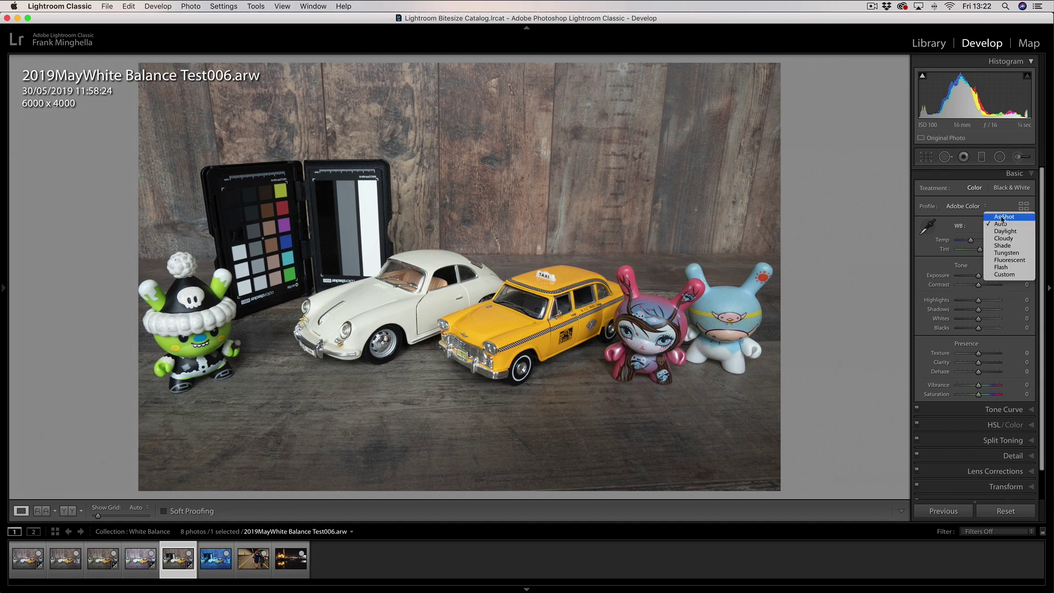
left_click(1002, 220)
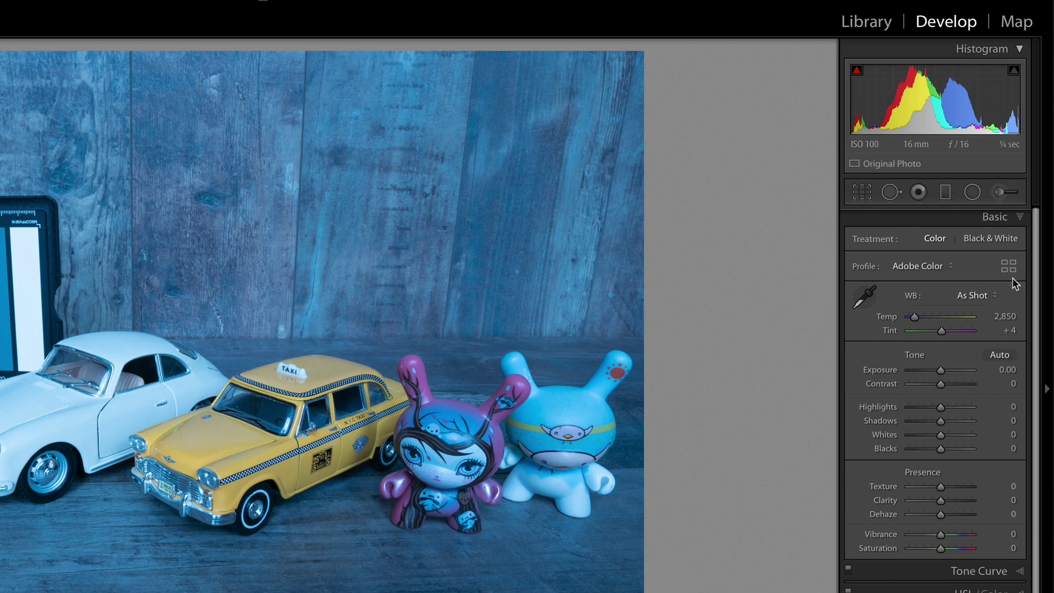
Reset Test006.arw to As Shot, then sample the neutral card for Temp 5,900, Tint +17
left_click(867, 299)
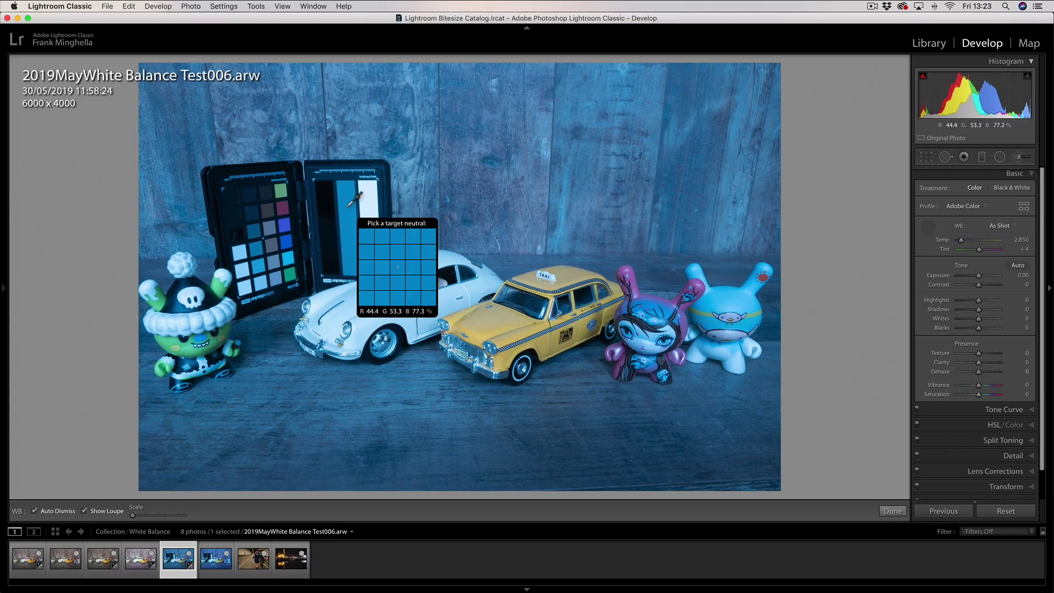
left_click(349, 207)
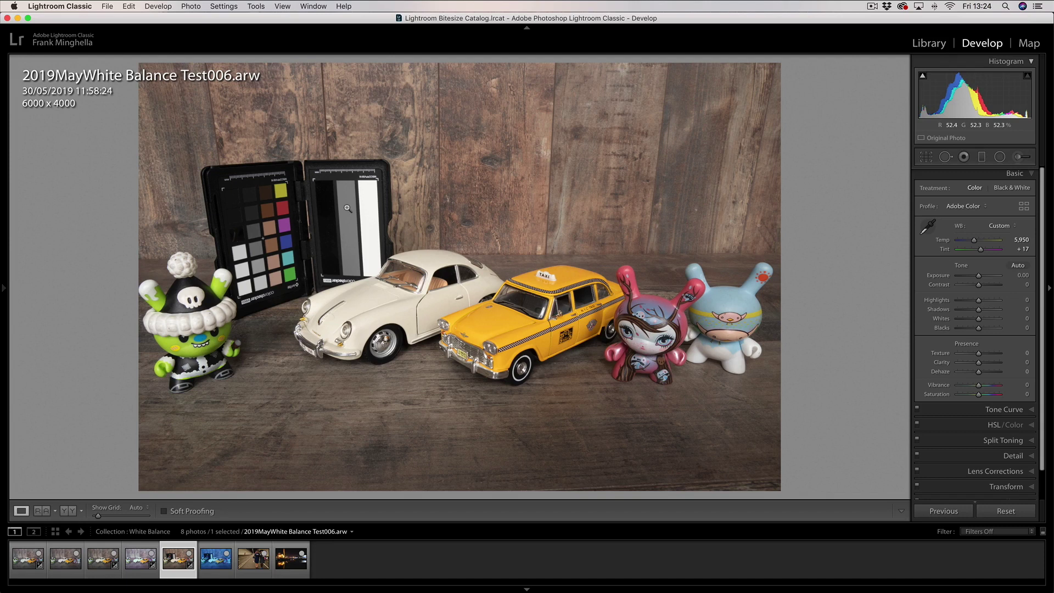
left_click(995, 225)
left_click(993, 167)
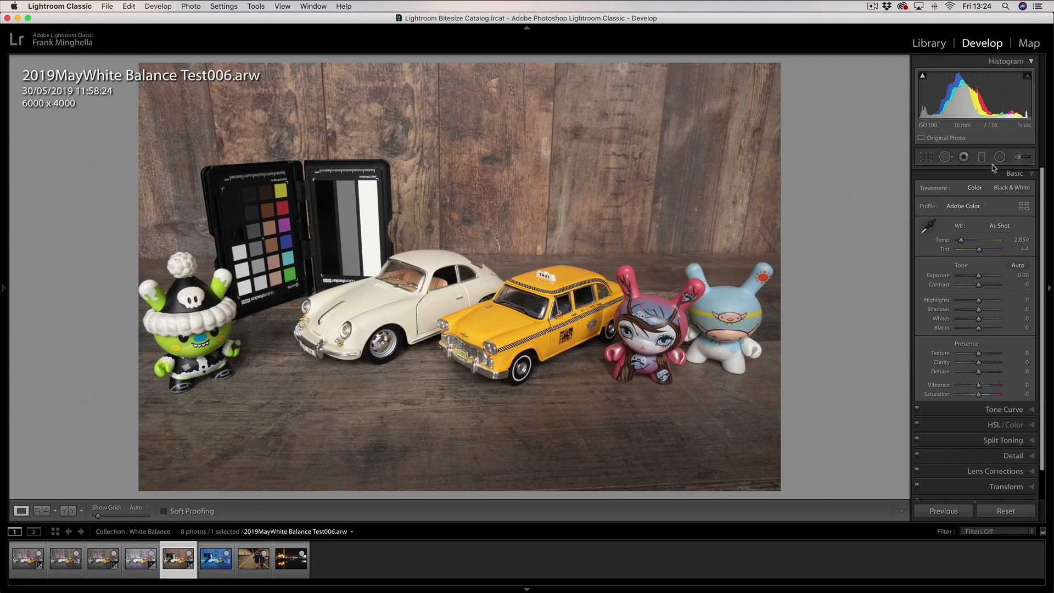
left_click(929, 226)
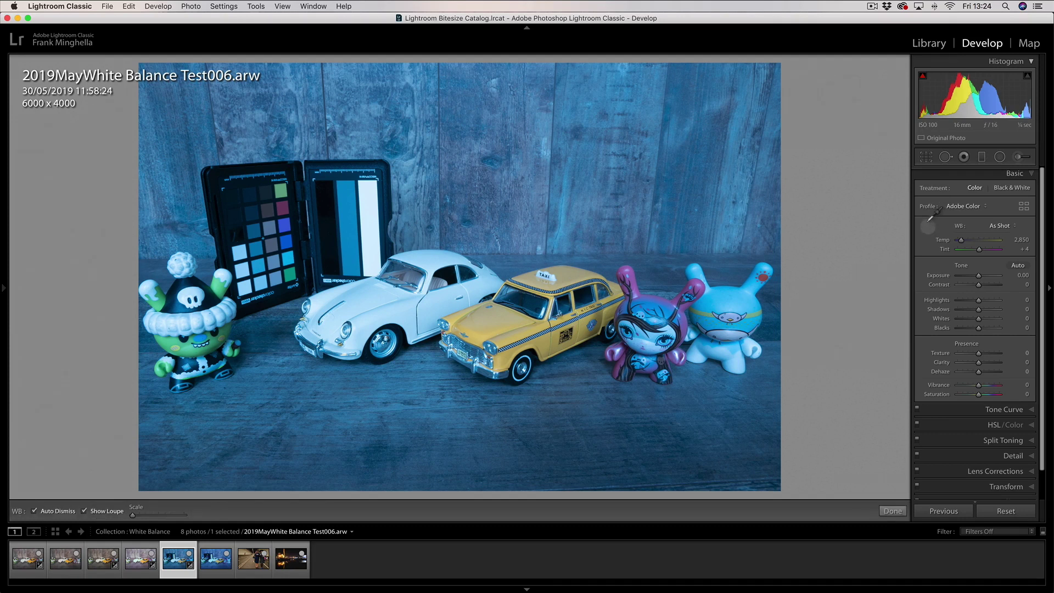
left_click(349, 215)
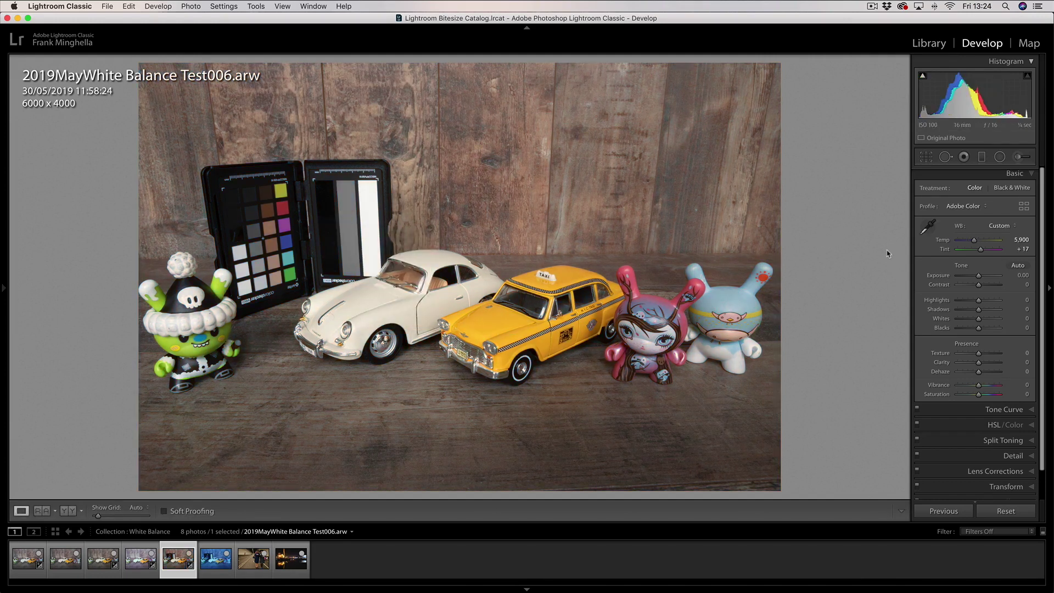
Switch to Test004.jpg and sample its grey card, giving Temp +100, Tint +39
left_click(213, 556)
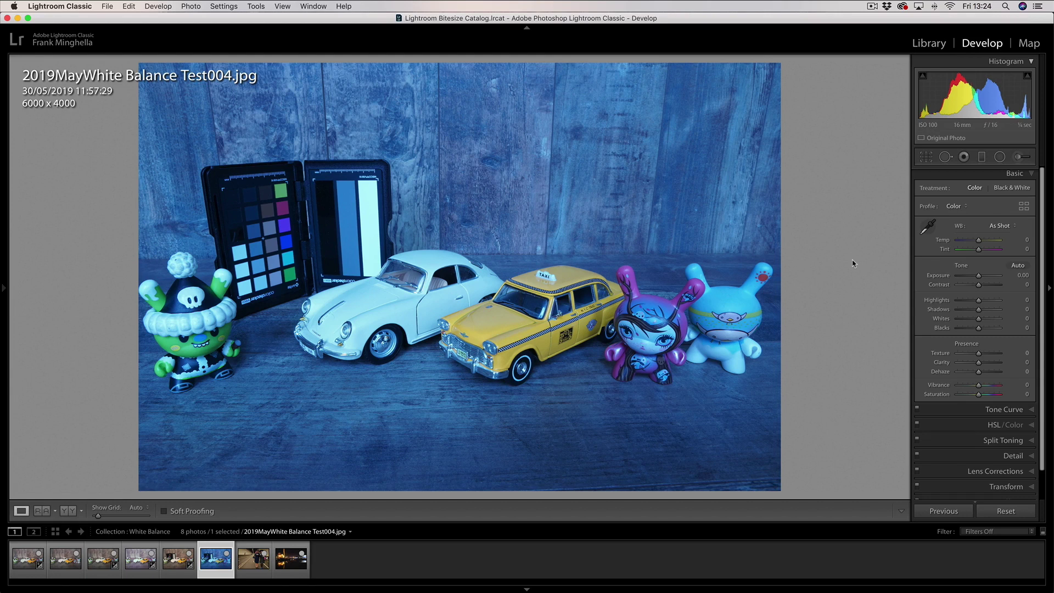
left_click(928, 226)
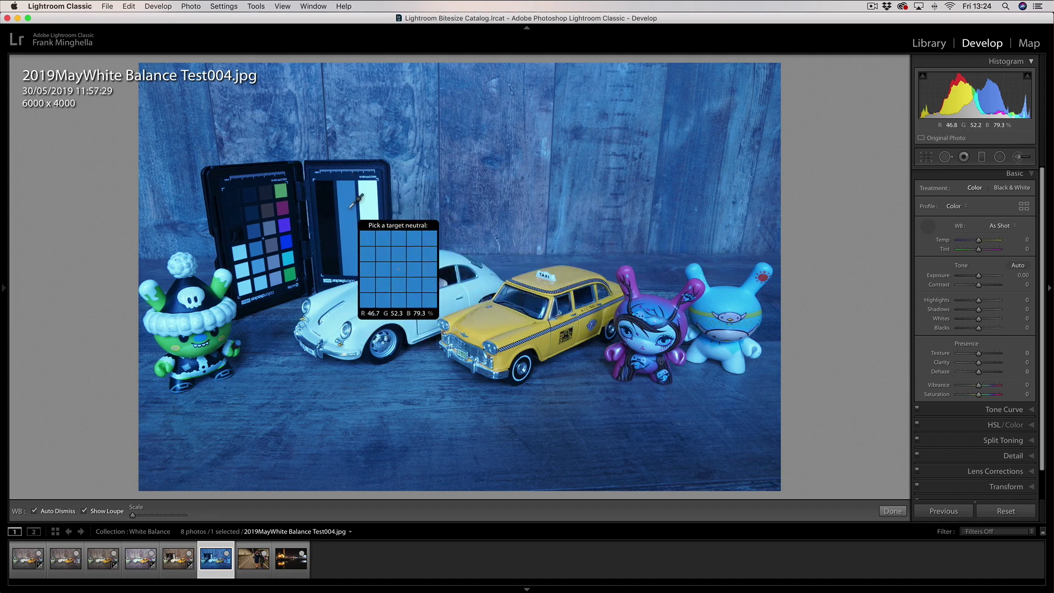
left_click(349, 208)
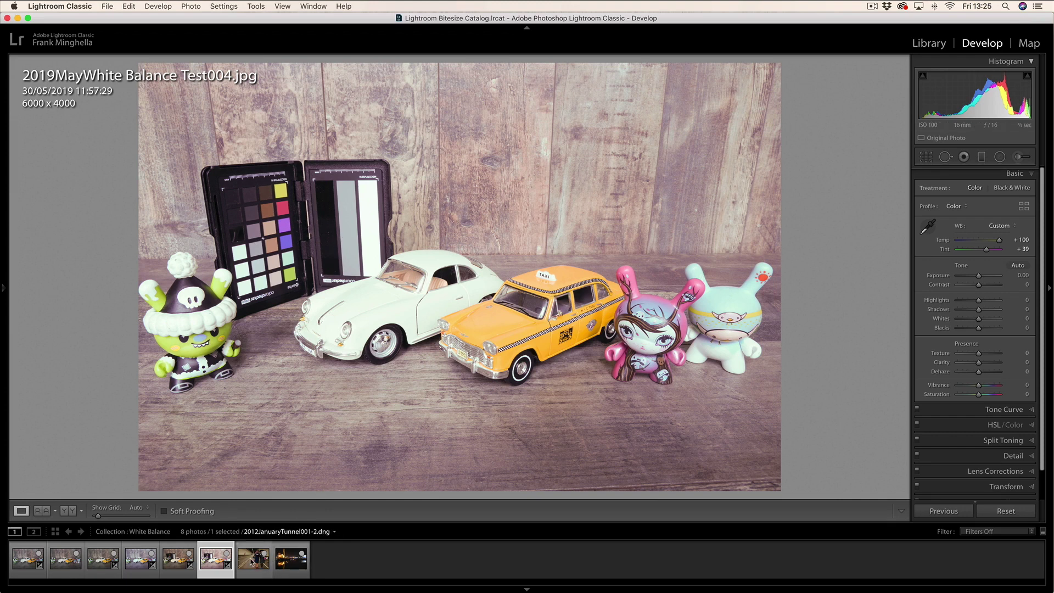
Switch to the tunnel photo, apply Auto white balance (3,950 / +16) and Exposure +0.50
left_click(252, 561)
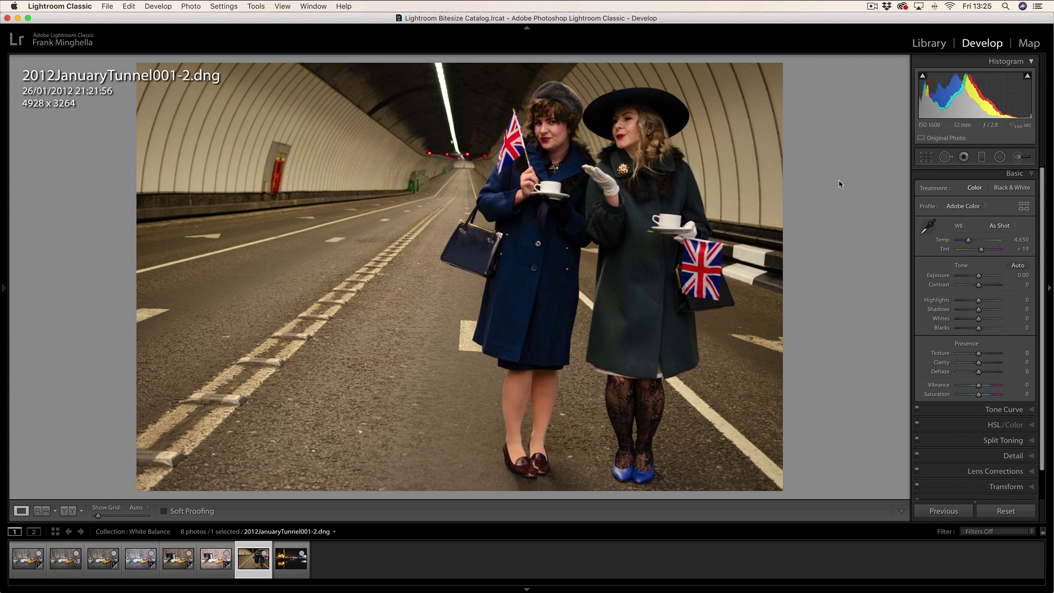
left_click(1003, 227)
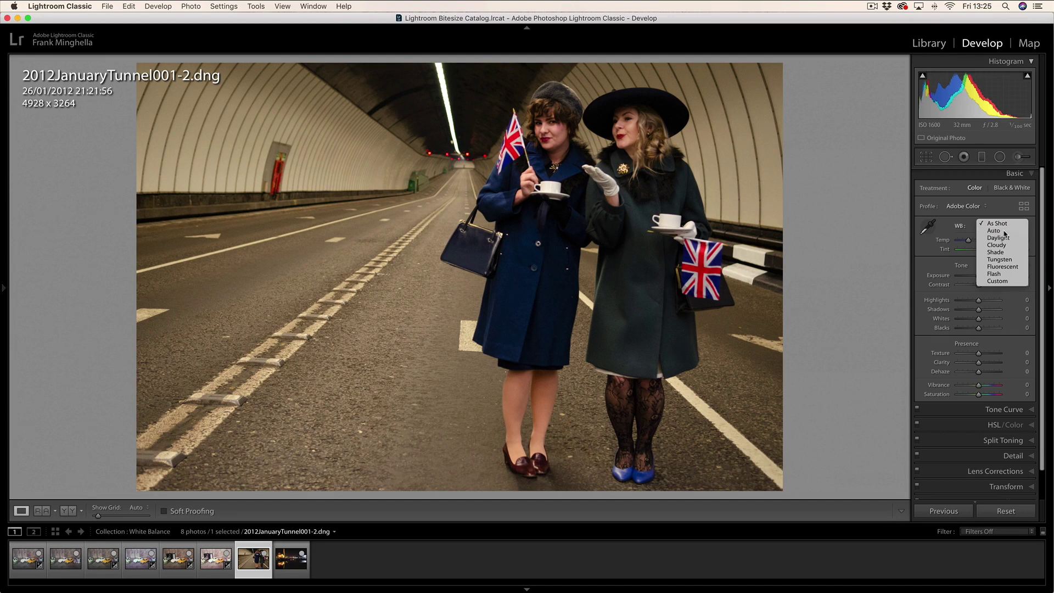
left_click(1005, 233)
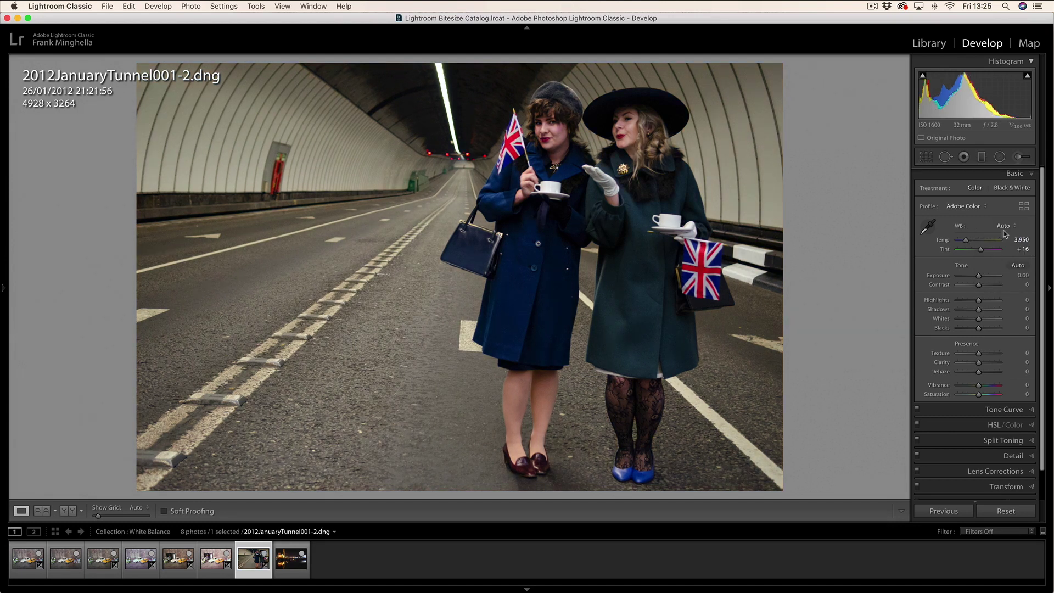
left_click_drag(979, 275, 982, 279)
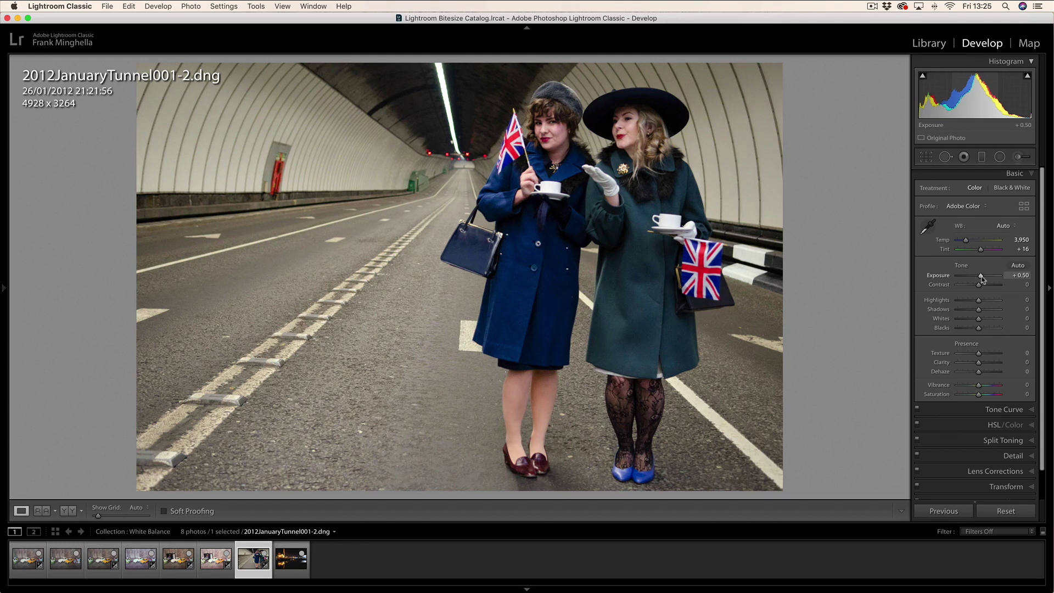
Toggle the before/after view, then show the photo's History panel
key("backslash")
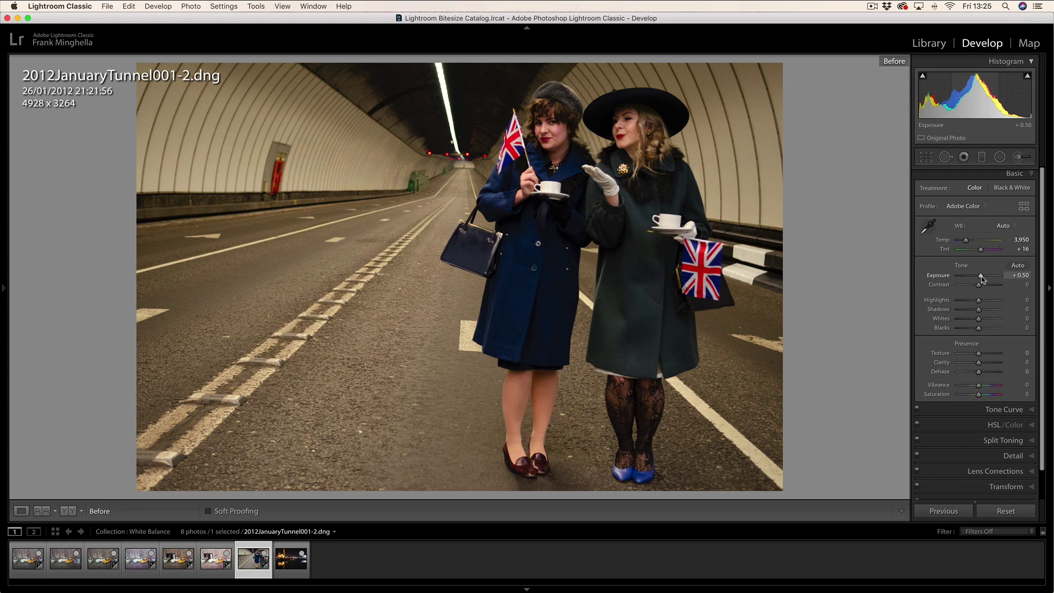
key("backslash")
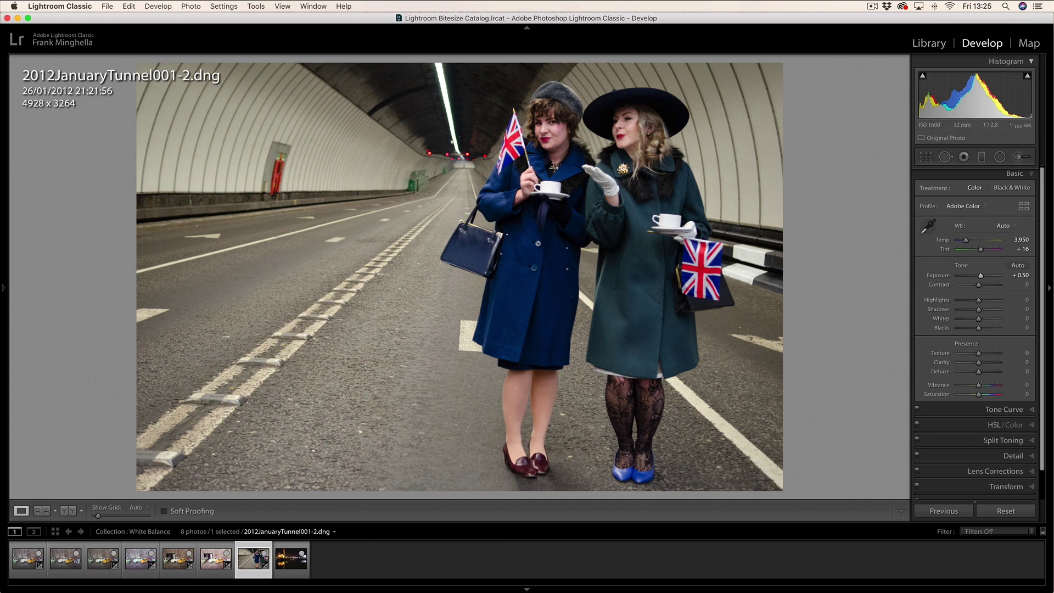
left_click(3, 288)
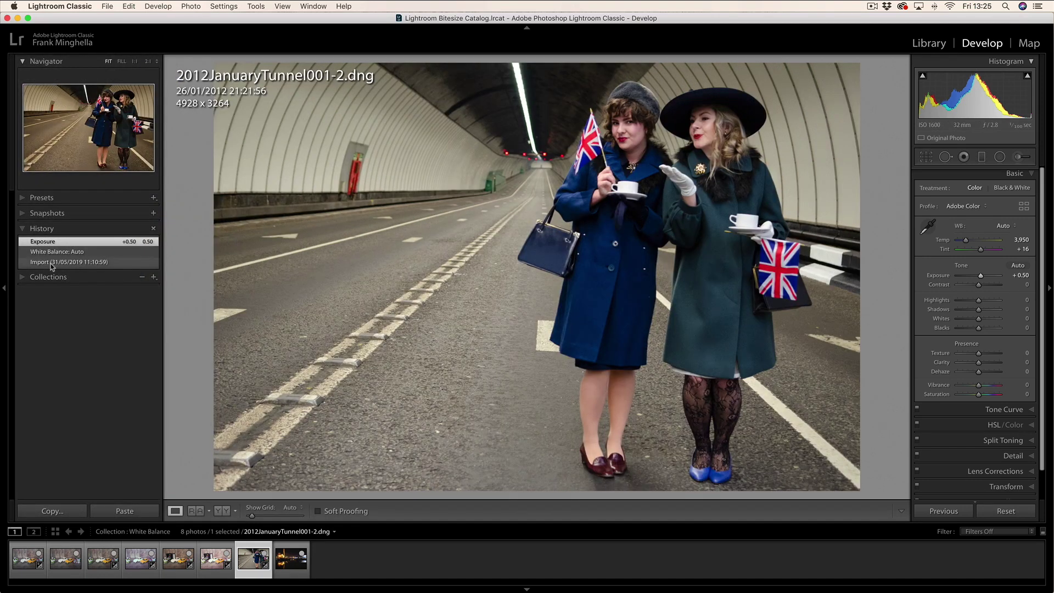
Revert the tunnel photo to Import, then sample the grey wall for Temp 3,850, Tint +24
left_click(51, 263)
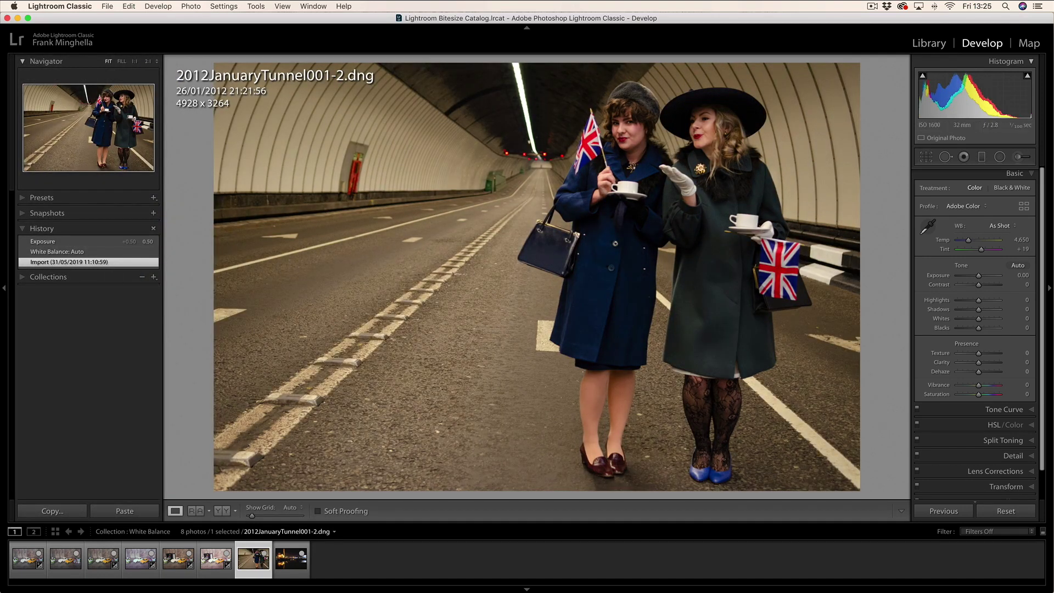
left_click(3, 288)
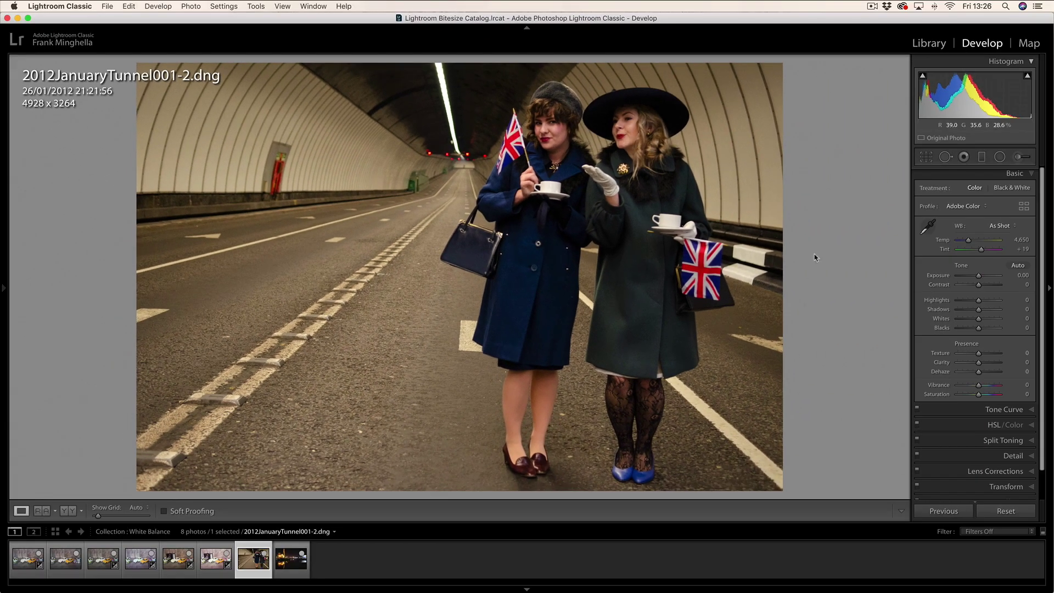
left_click(929, 225)
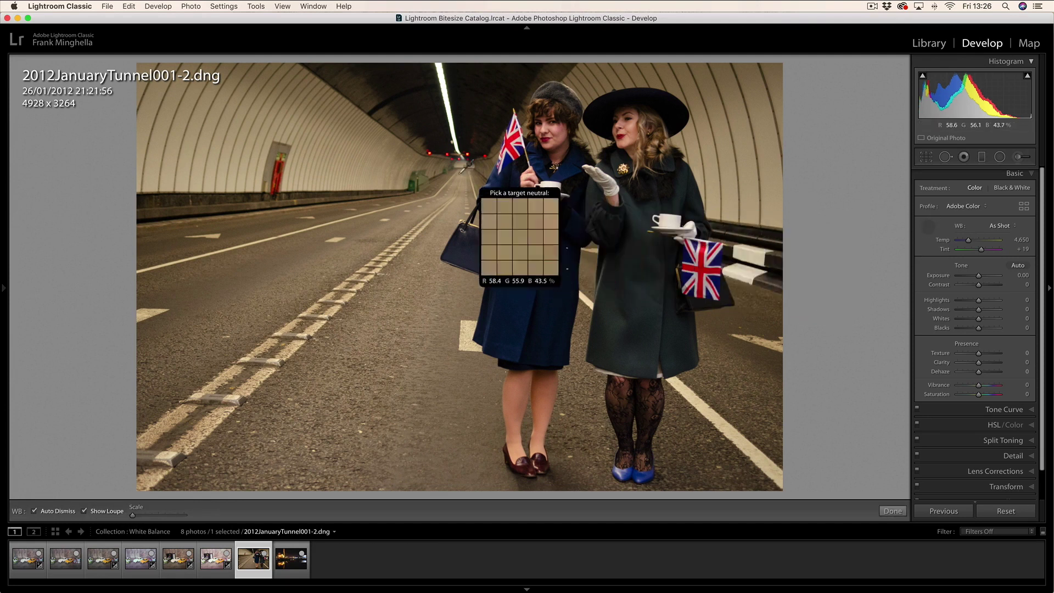
left_click(272, 160)
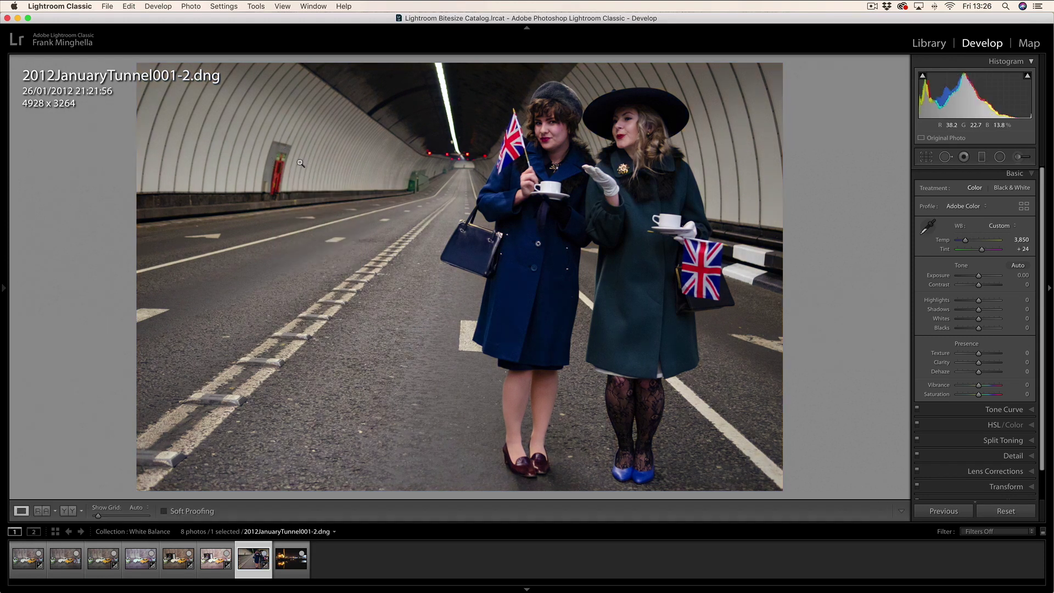
Nudge the tunnel photo's Exposure up, then open 2019FebruaryLiverpool Dark005.dng
left_click_drag(979, 276, 982, 279)
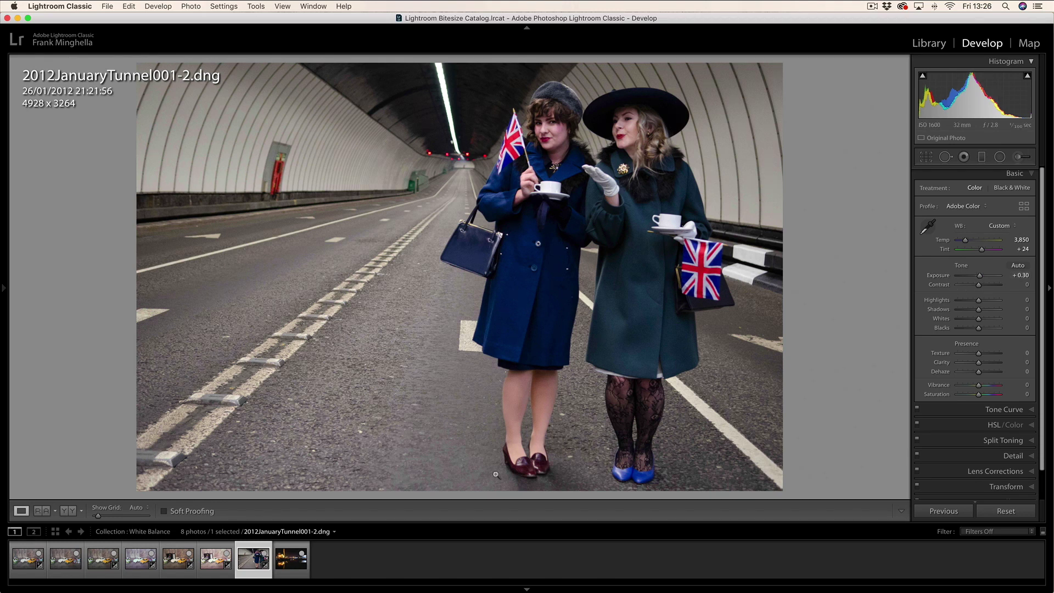
left_click(291, 558)
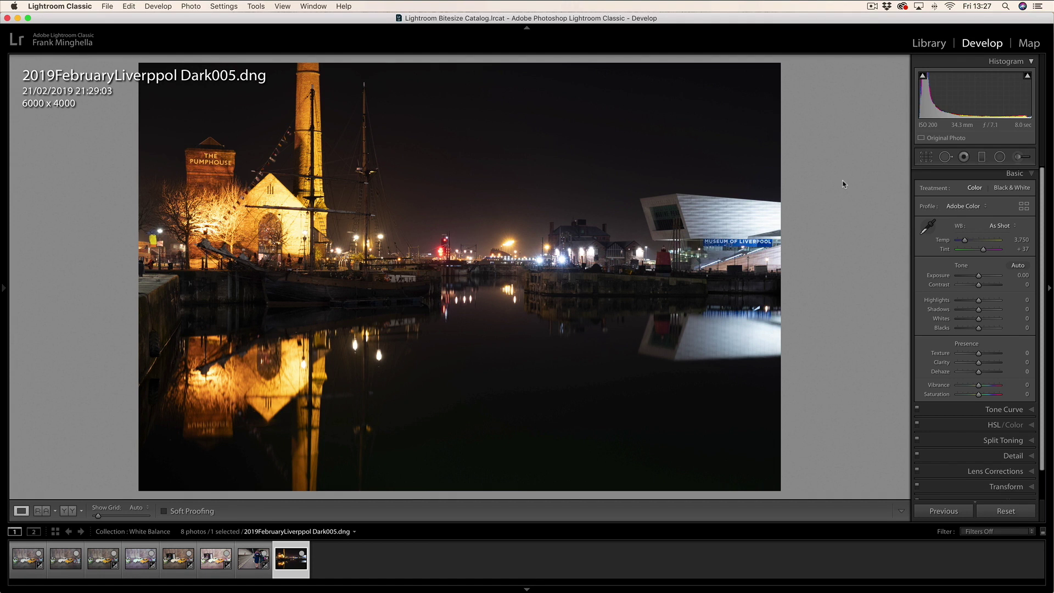
left_click(997, 227)
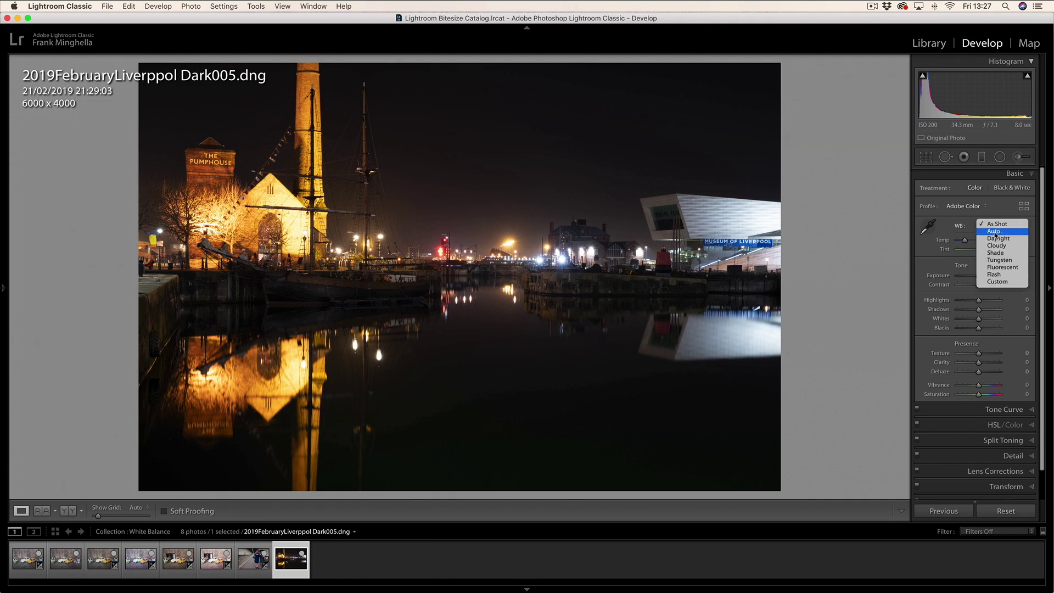
left_click(995, 231)
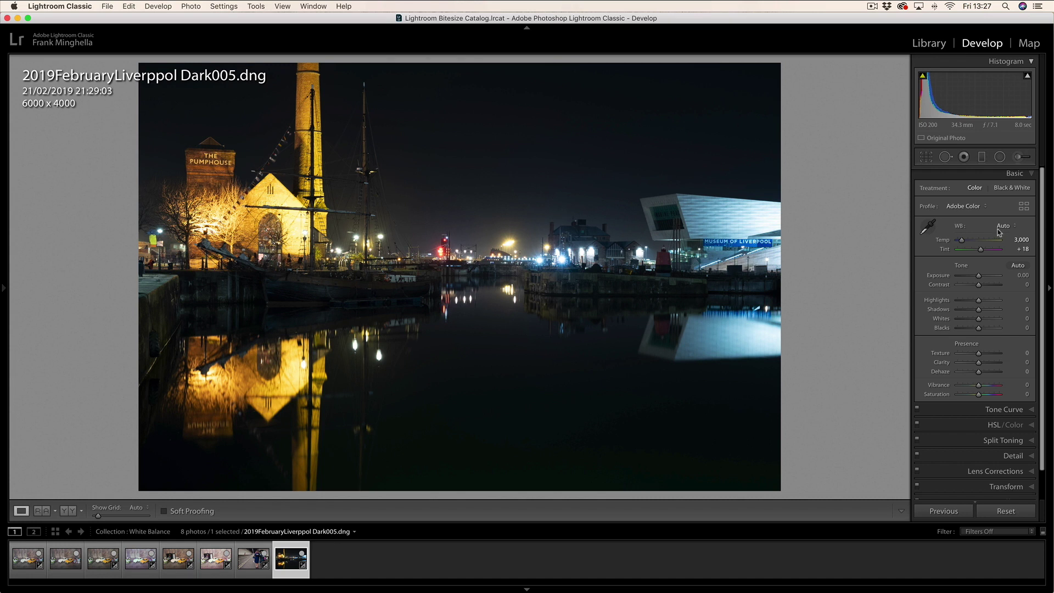
left_click(1003, 226)
left_click(1006, 218)
Cool Temp to about 2,918; set Vibrance +29, Shadows +32, Highlights -78; compare before/after
left_click_drag(965, 242, 962, 242)
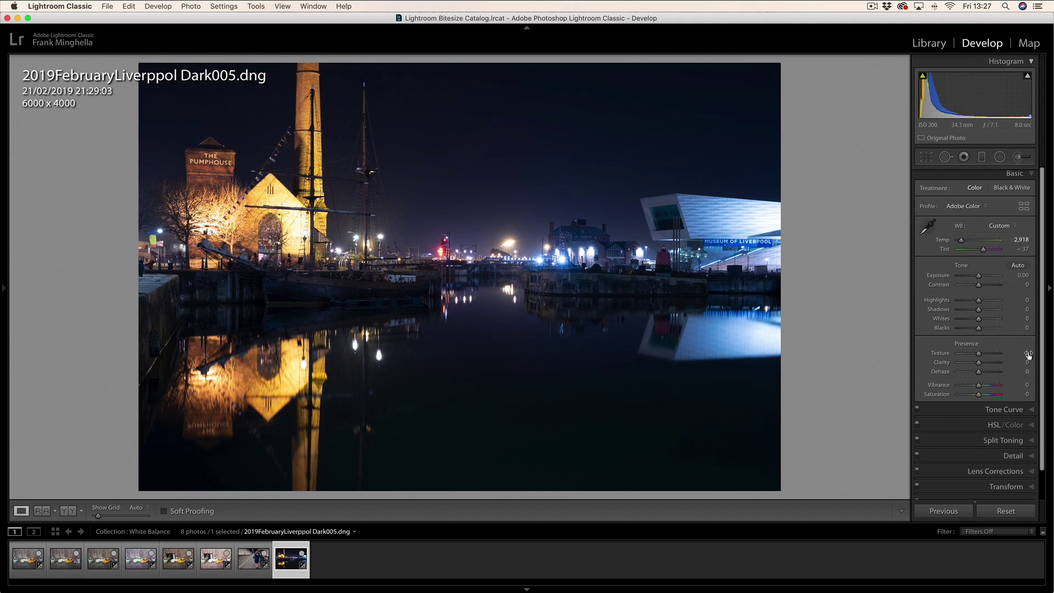
left_click_drag(980, 385, 987, 388)
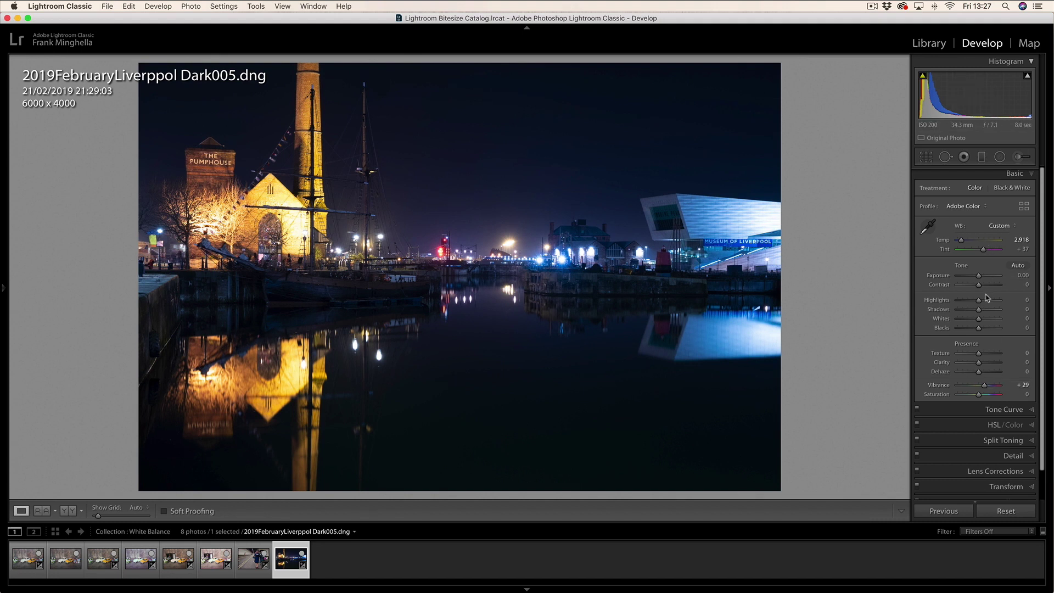
left_click_drag(981, 311, 987, 313)
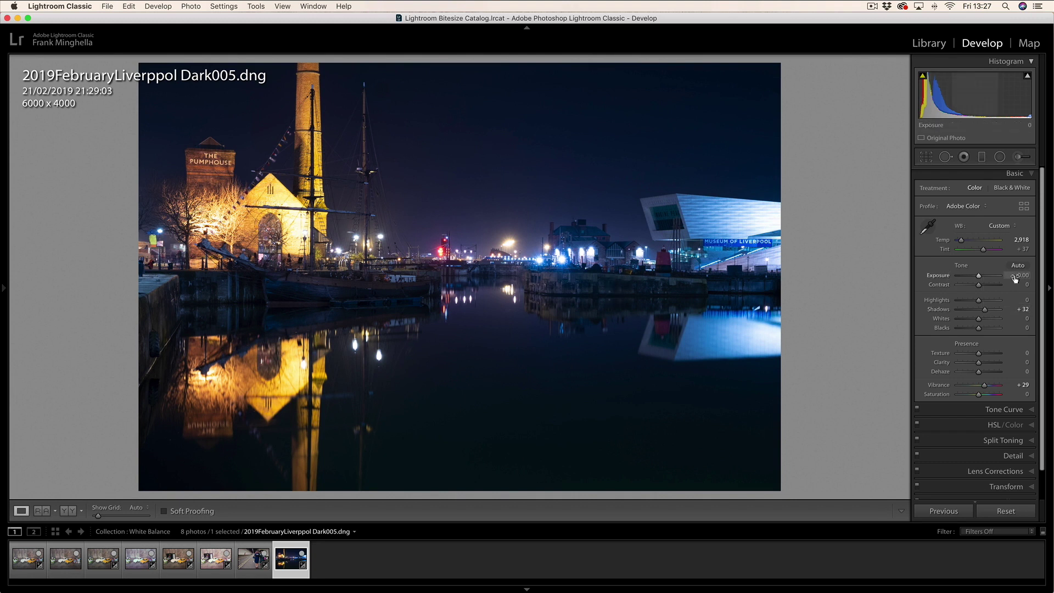
left_click_drag(980, 302, 982, 278)
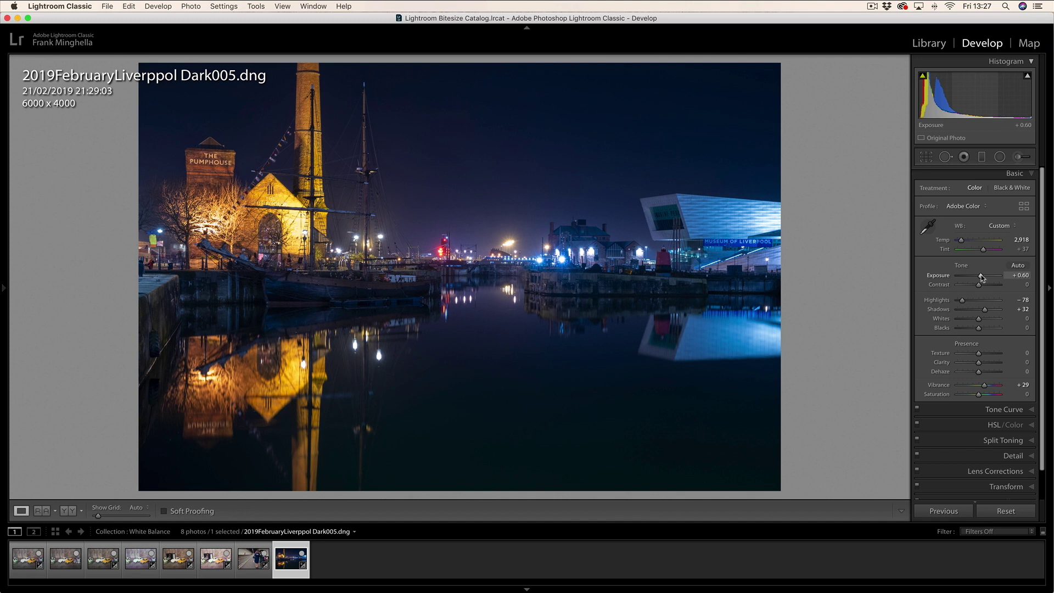
key("backslash")
key("backslash")
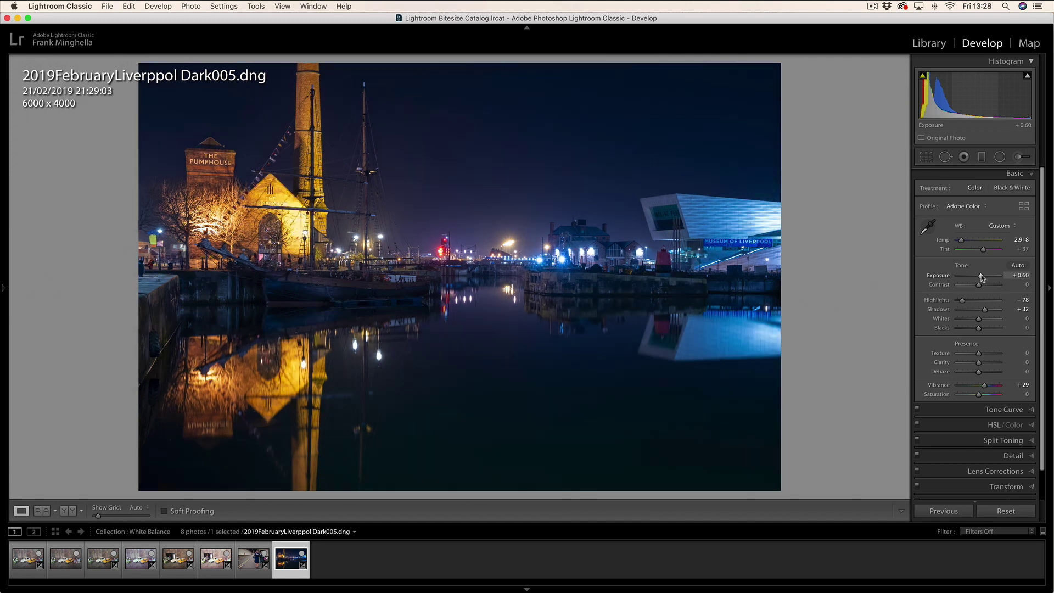